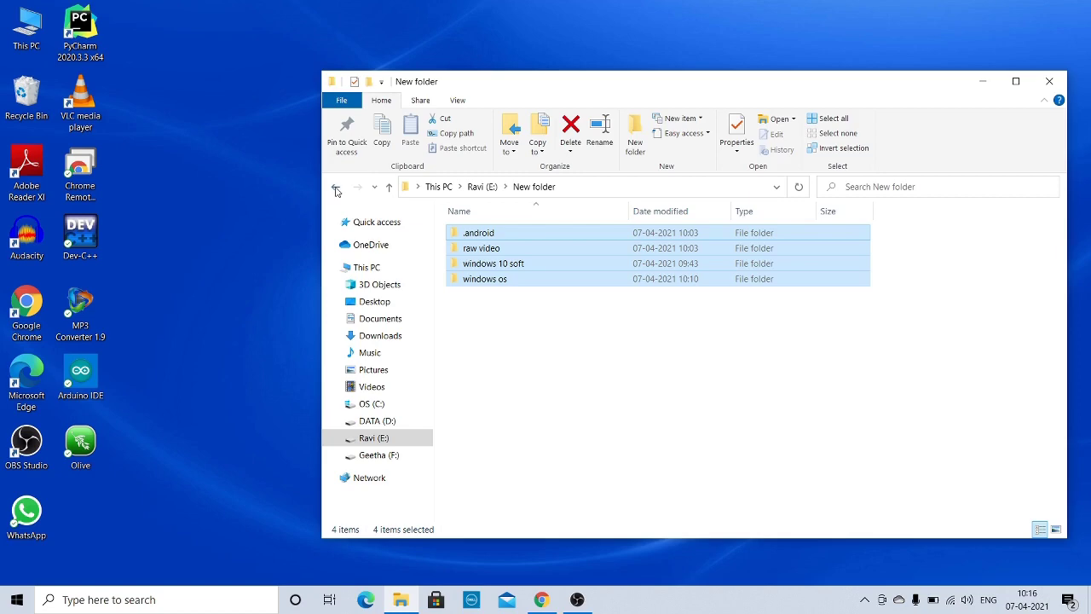
Quick-format the DATA (D:) drive with the default NTFS file system and 4096-byte allocation units
left_click(1015, 82)
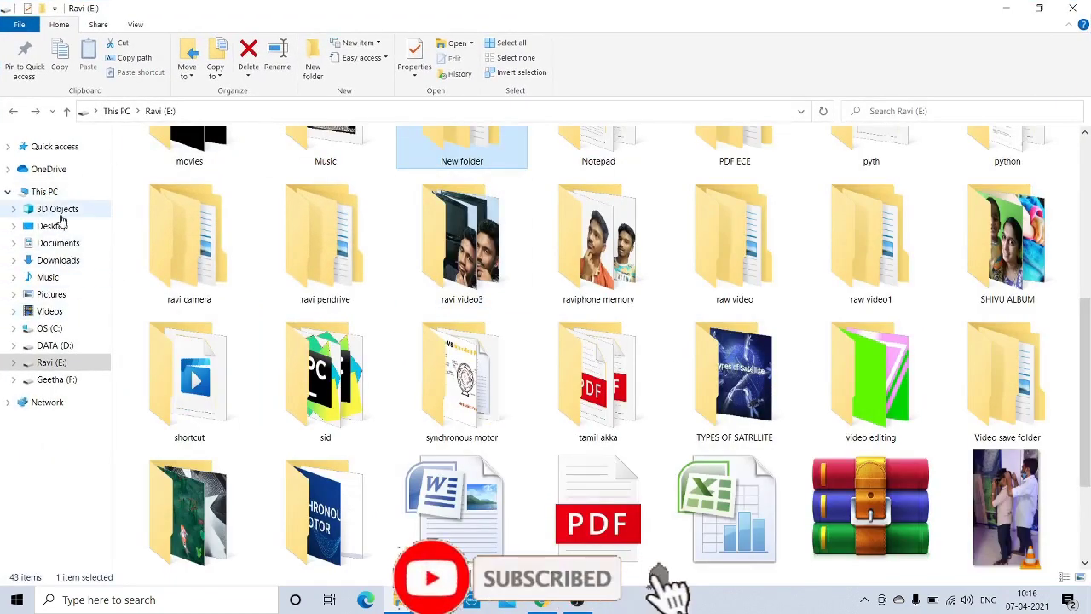
left_click(52, 191)
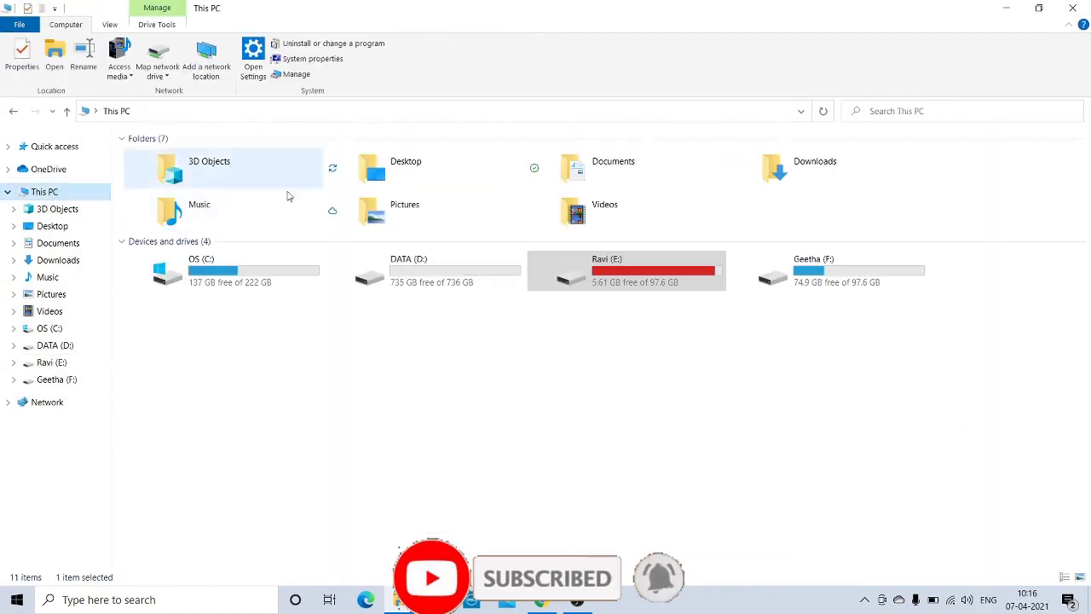
right_click(407, 283)
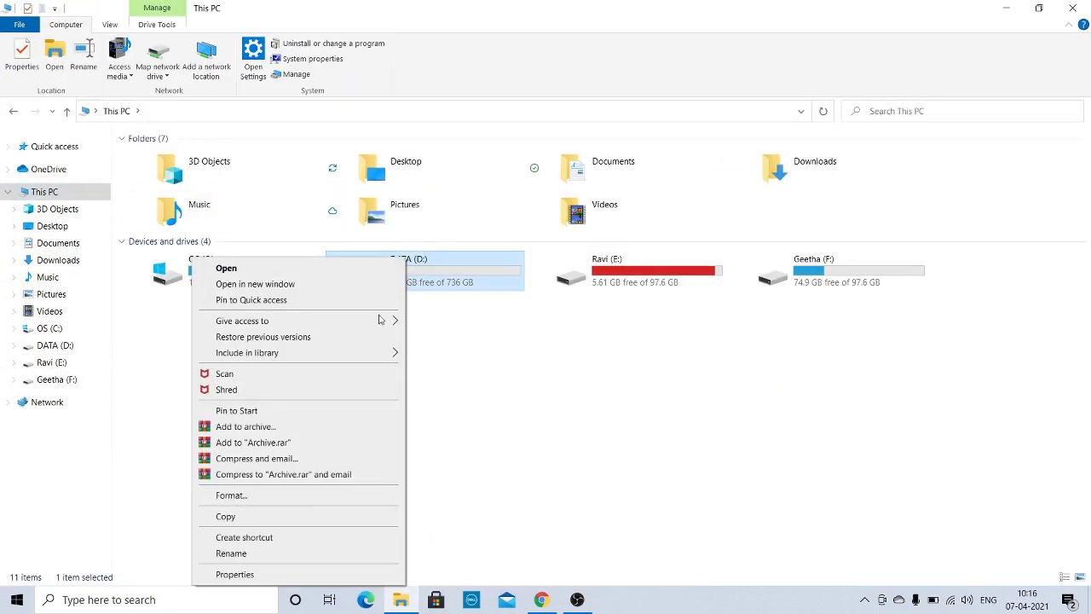
left_click(271, 500)
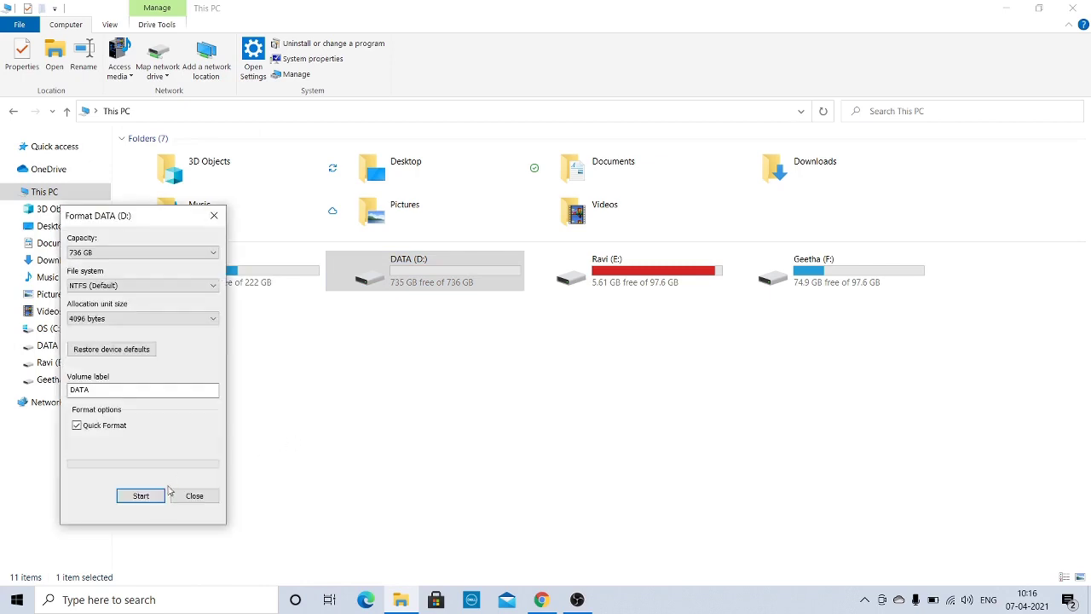
left_click(141, 495)
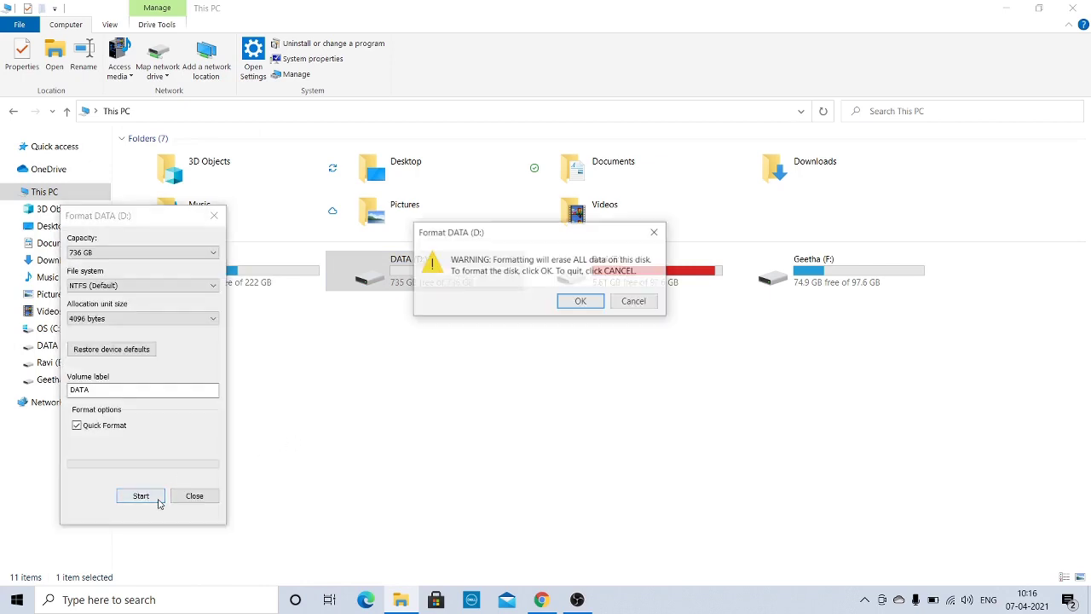
left_click(583, 303)
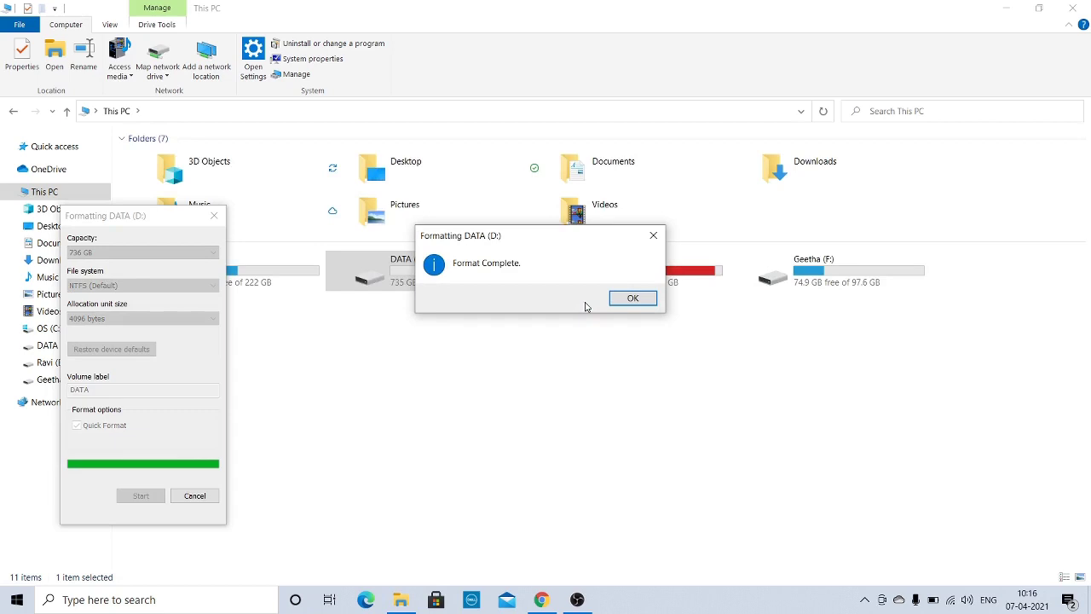
left_click(625, 300)
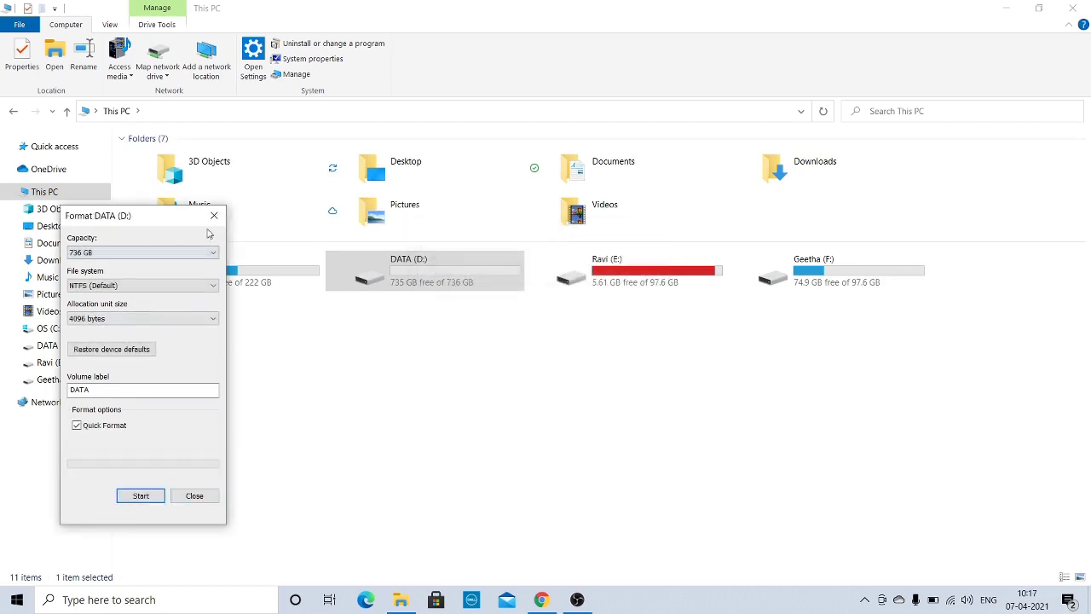
left_click(214, 215)
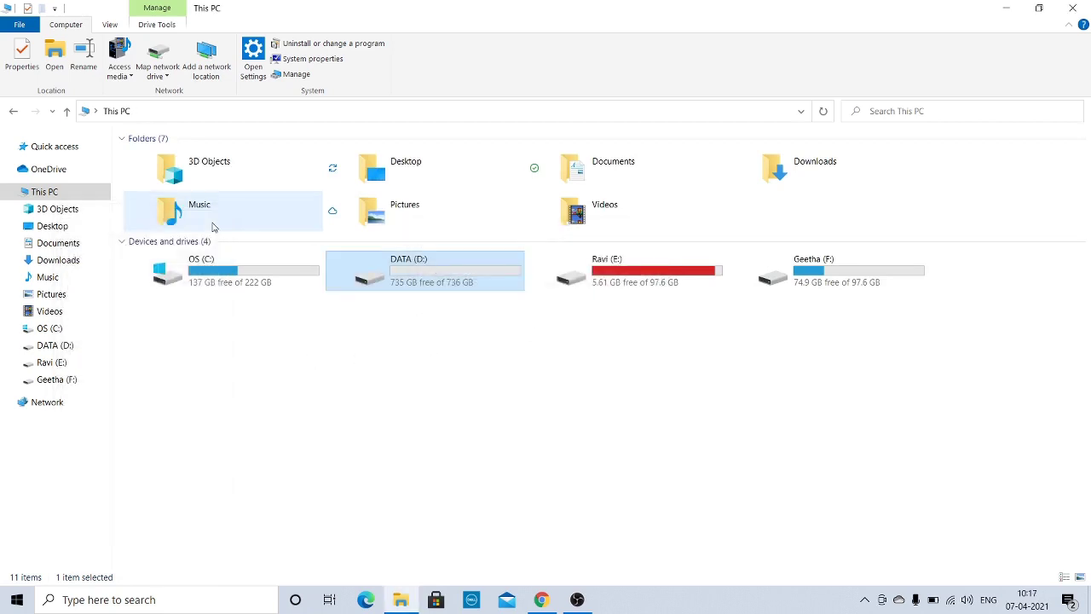
Inspect the contents of the formatted DATA (D:) drive and close the file window
double_click(424, 288)
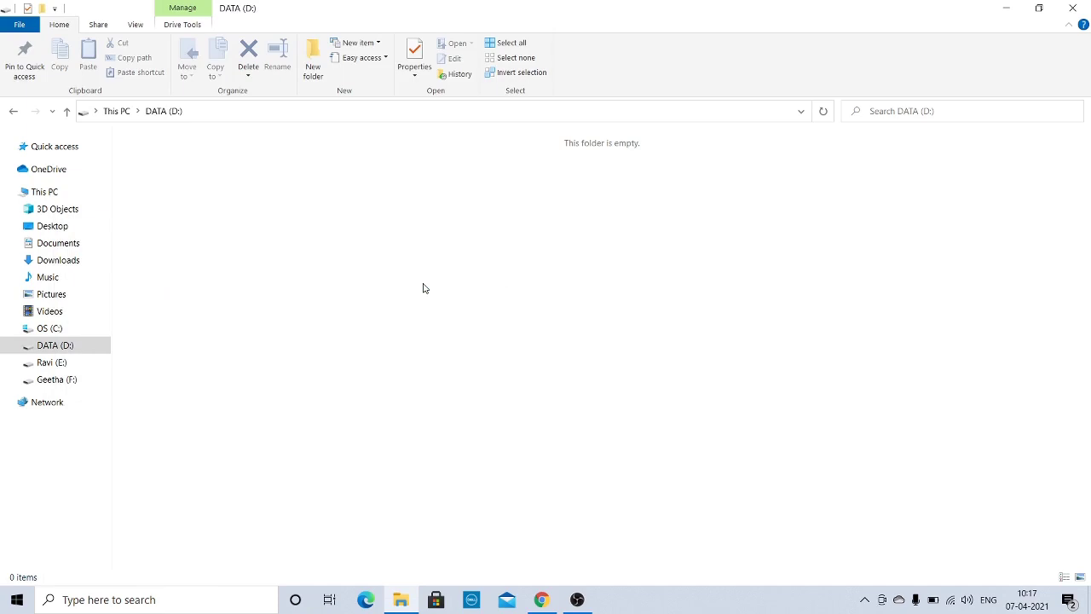
left_click(13, 111)
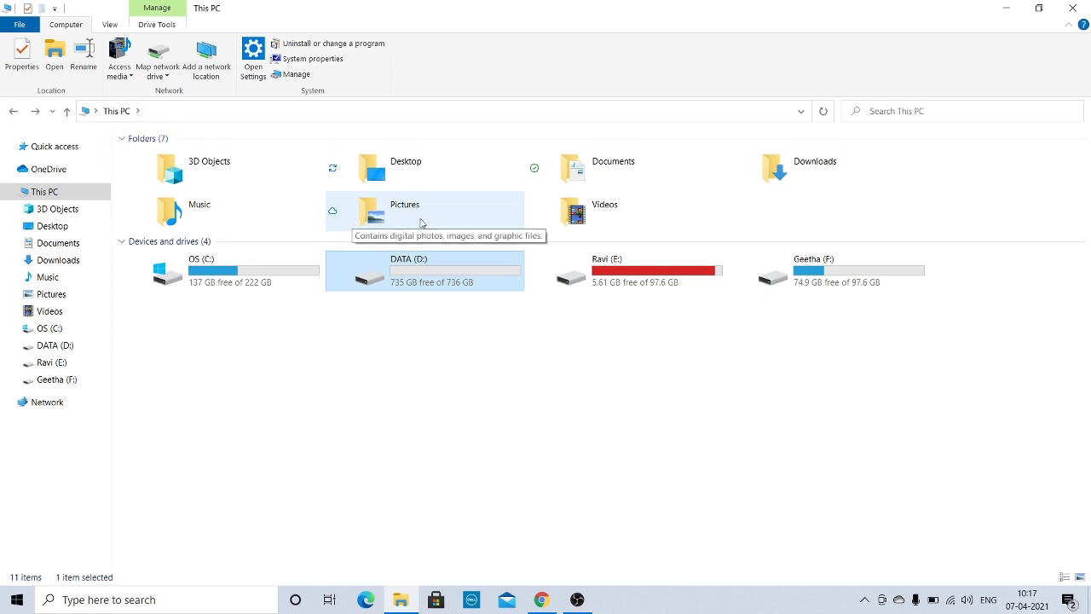
left_click(1065, 15)
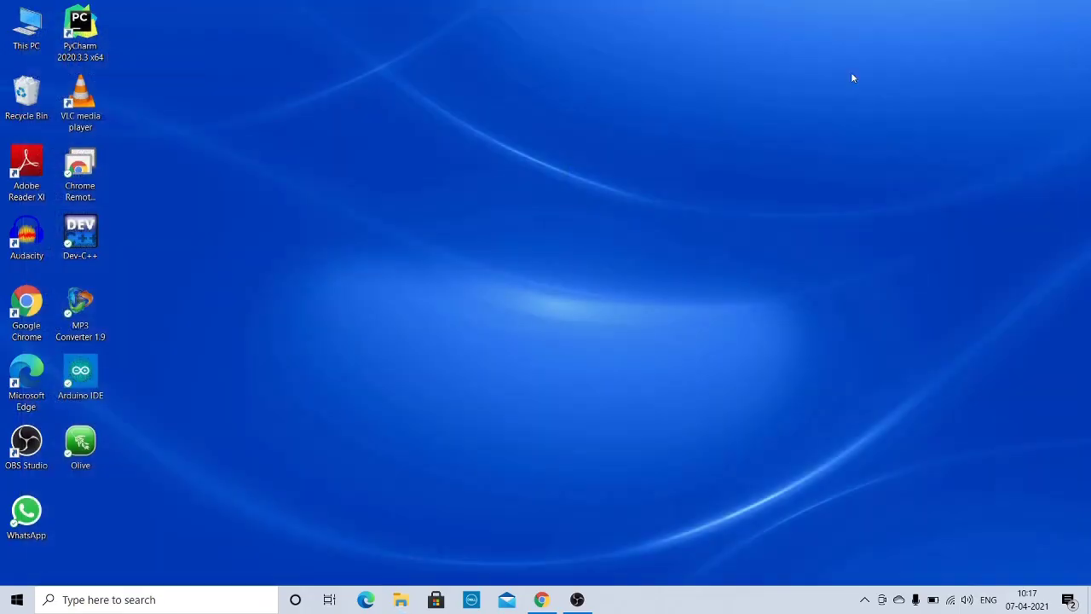
Open Computer Management for This PC and show Disk Management
right_click(19, 41)
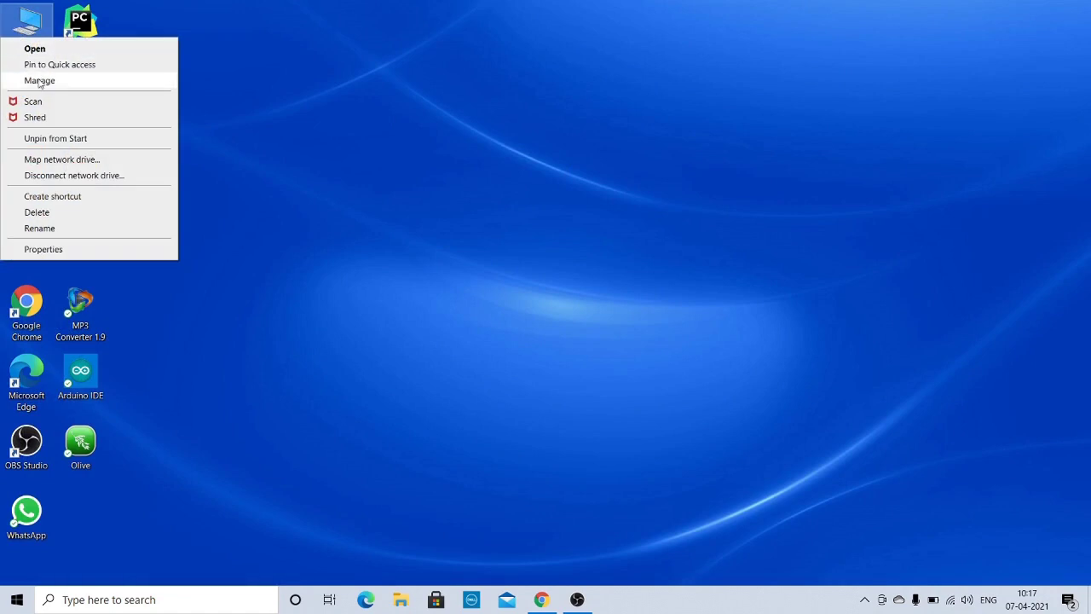
left_click(74, 82)
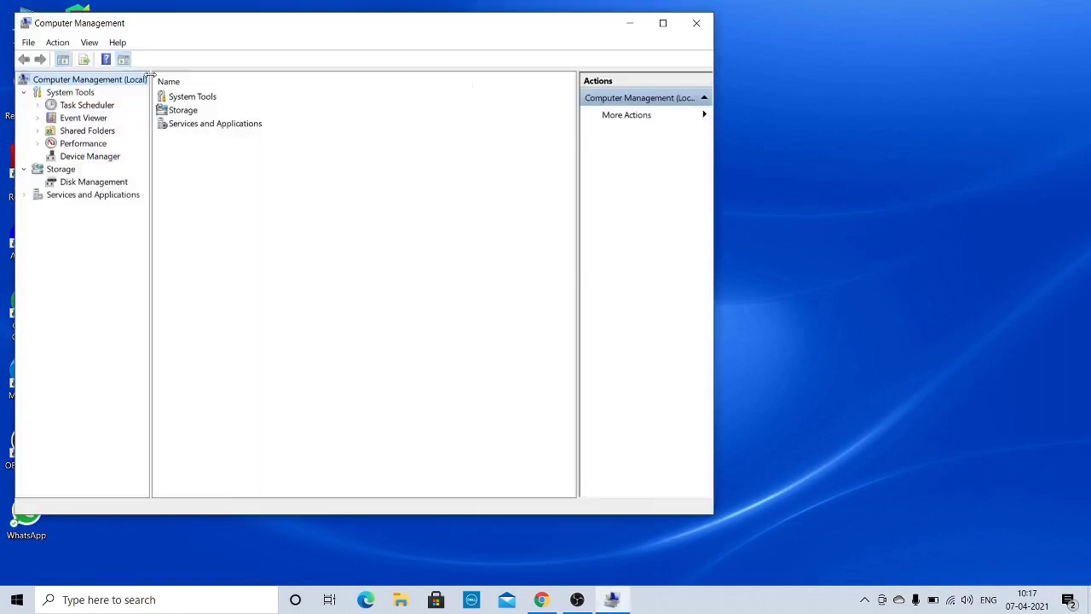
left_click(662, 23)
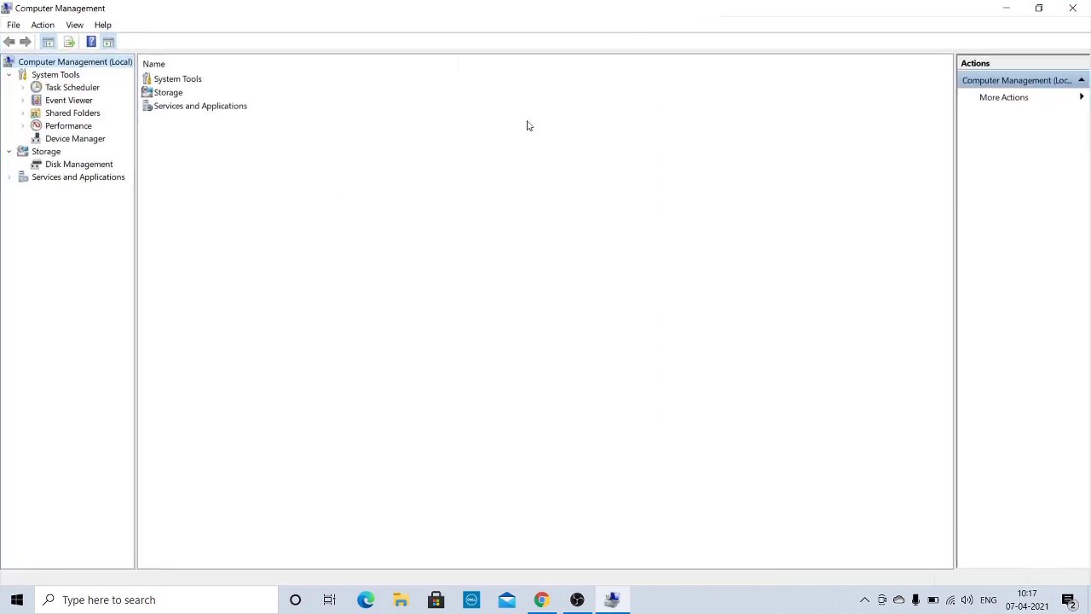
left_click(69, 166)
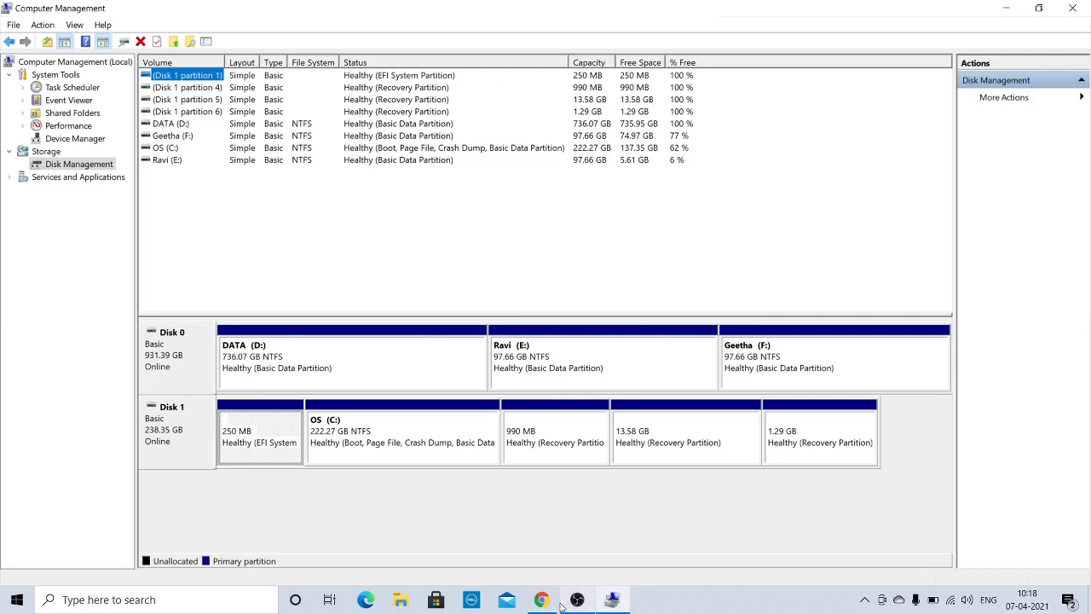
Switch to File Explorer to compare the drives listed under This PC, and return to Disk Management
left_click(400, 599)
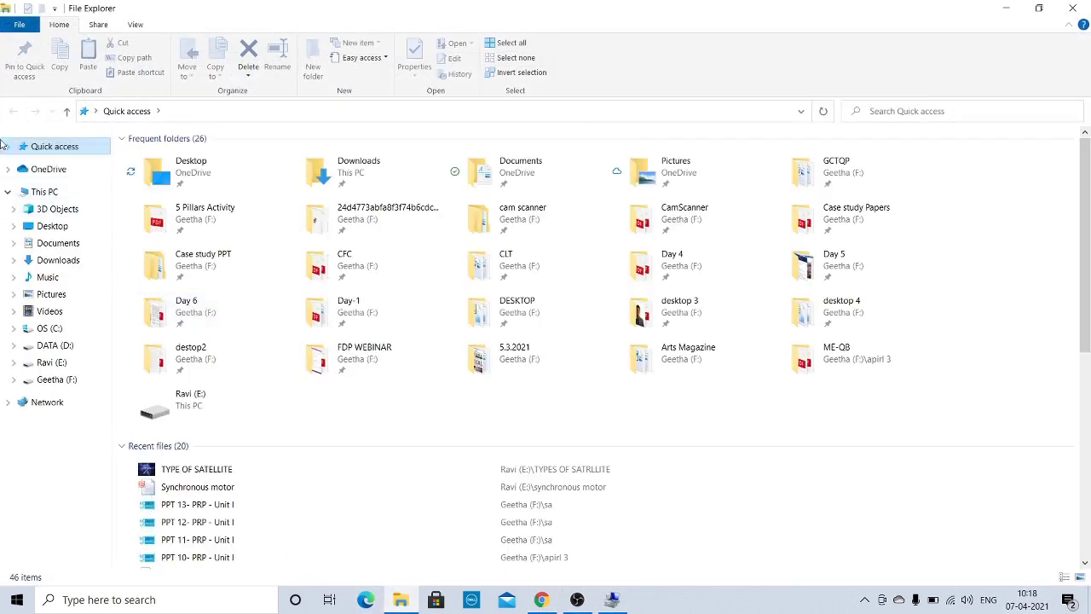
left_click(45, 194)
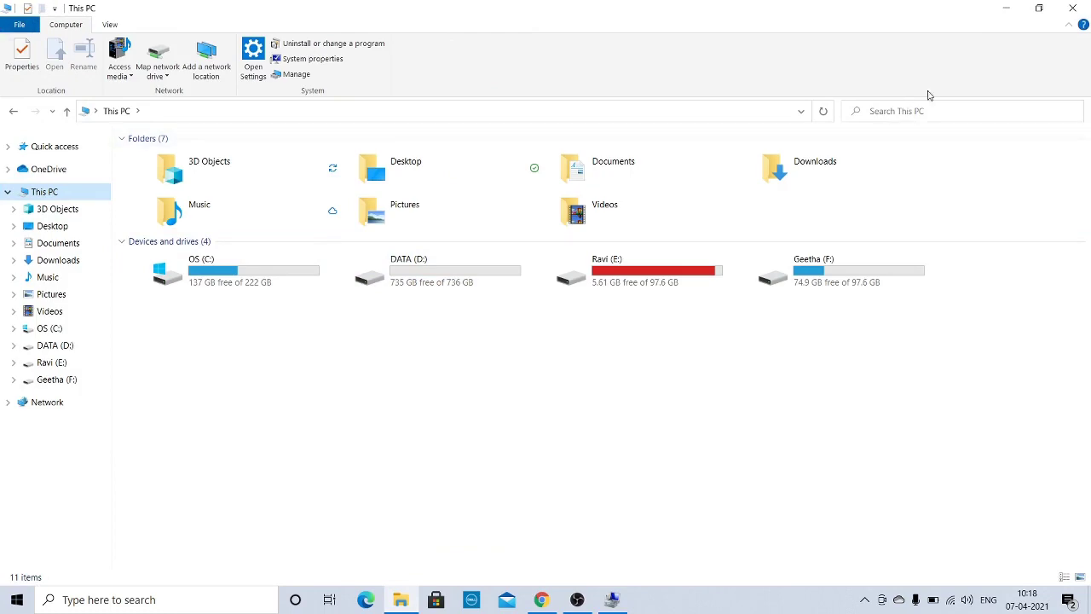
left_click(1006, 8)
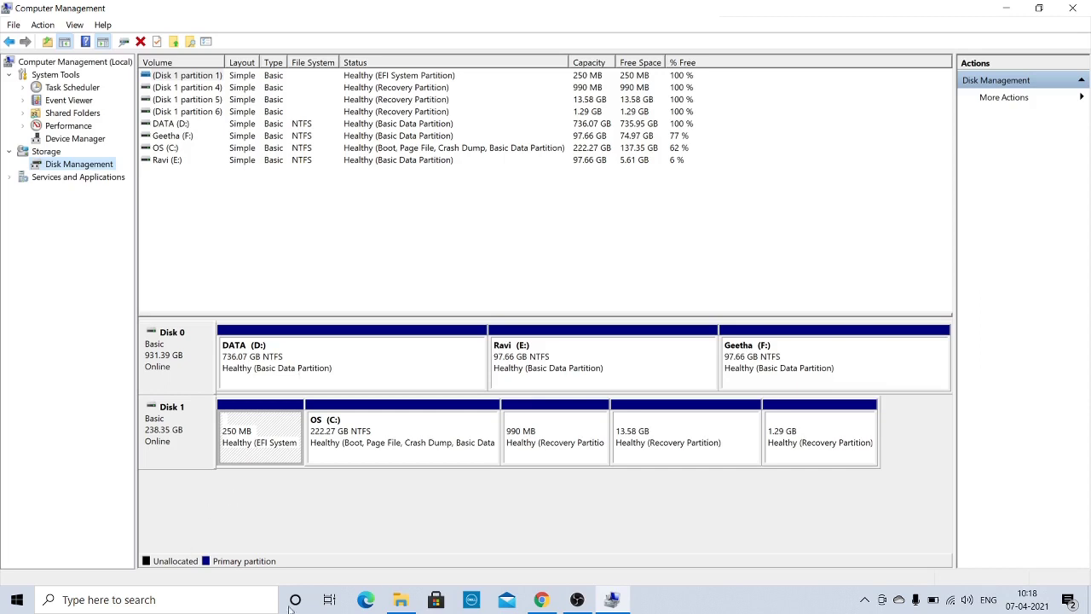
Switch to Chrome and convert 50 gigabytes to megabytes in the unit converter, then return to Disk Management
left_click(539, 601)
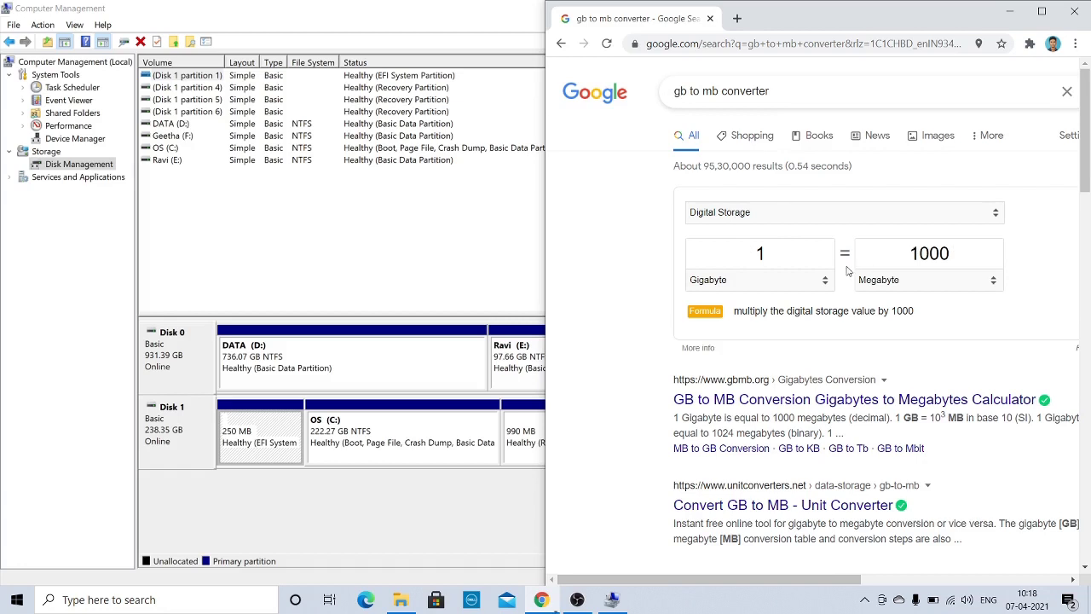
left_click(795, 254)
type("5")
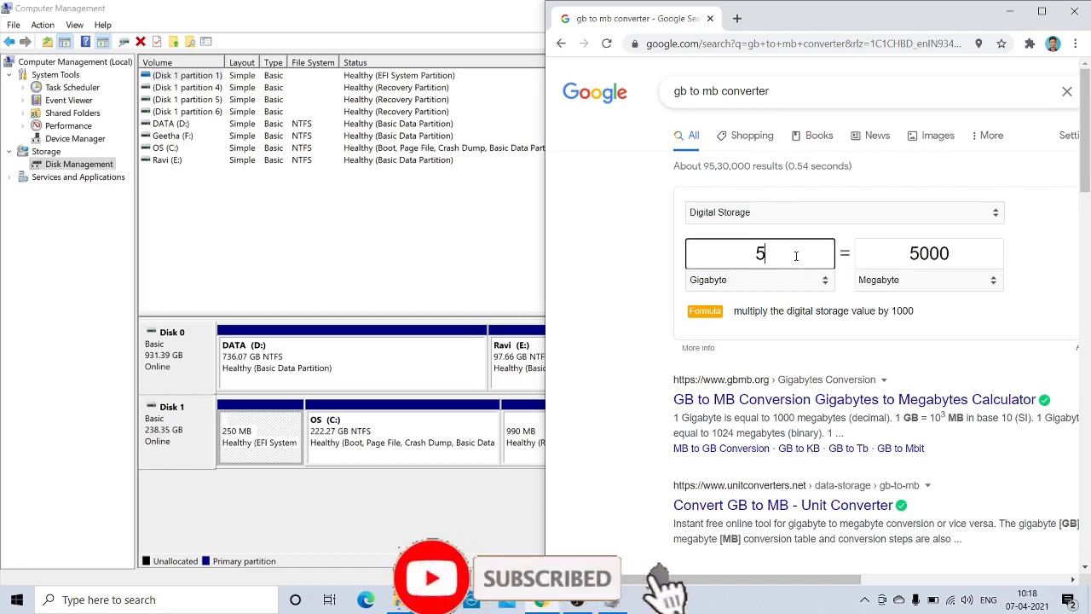
type("0")
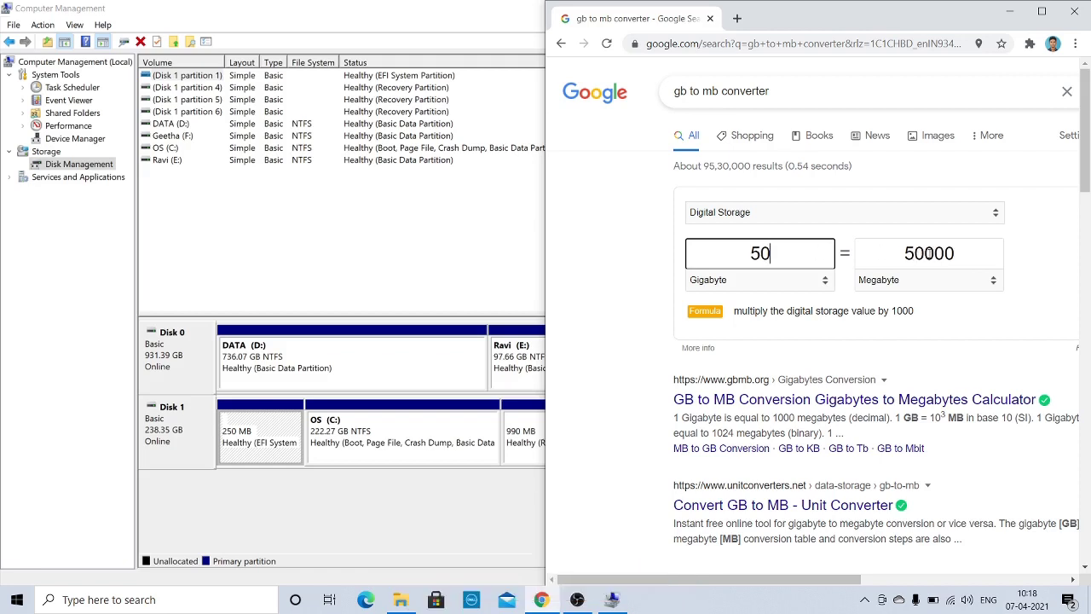
left_click(1011, 13)
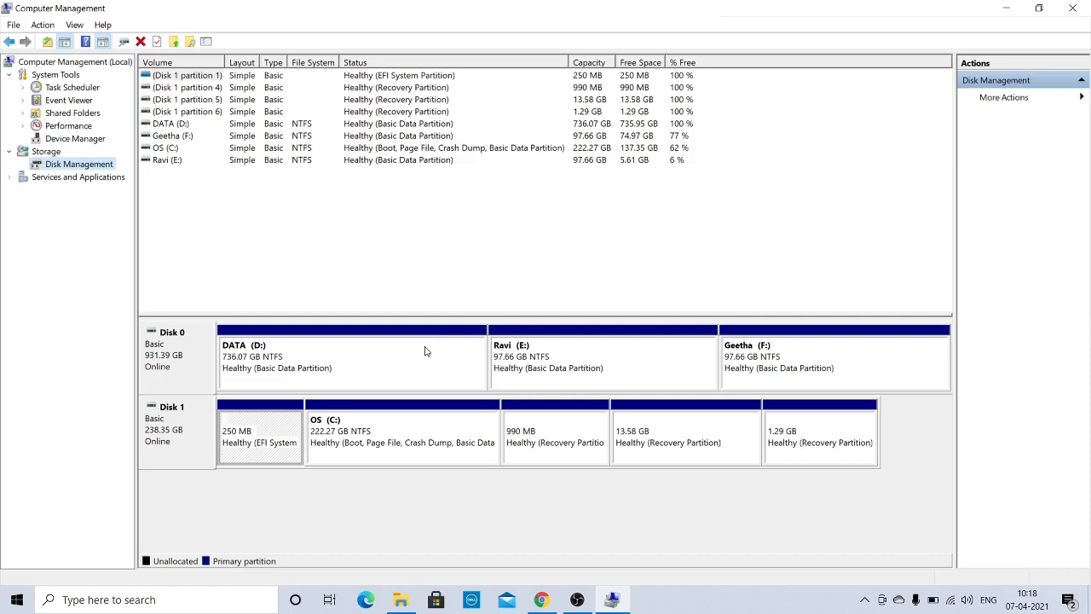
Shrink the DATA (D:) volume on Disk 0 by 50000 MB
right_click(426, 350)
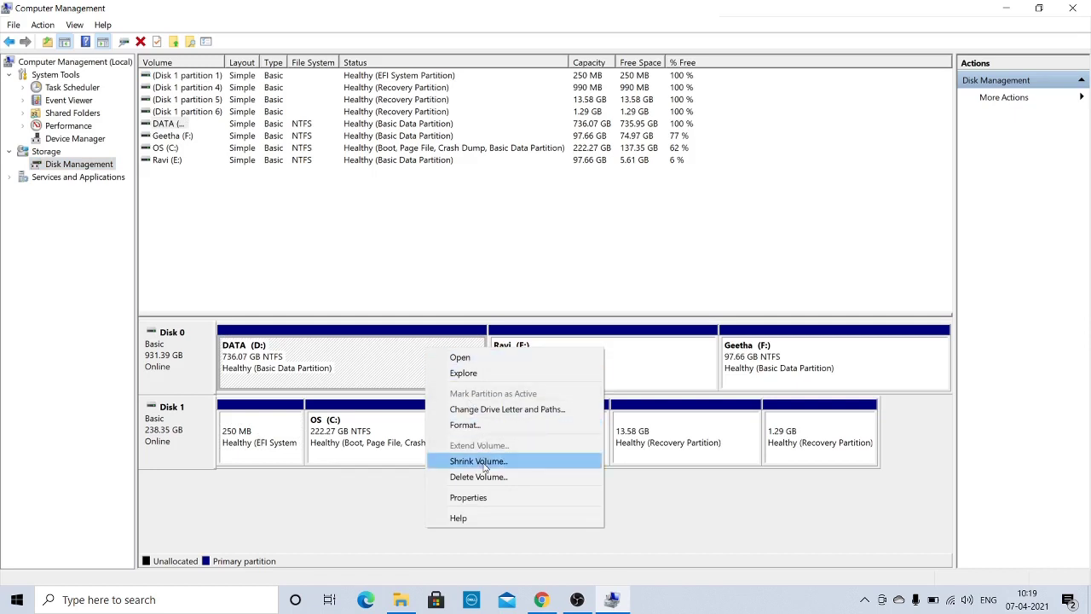
left_click(480, 462)
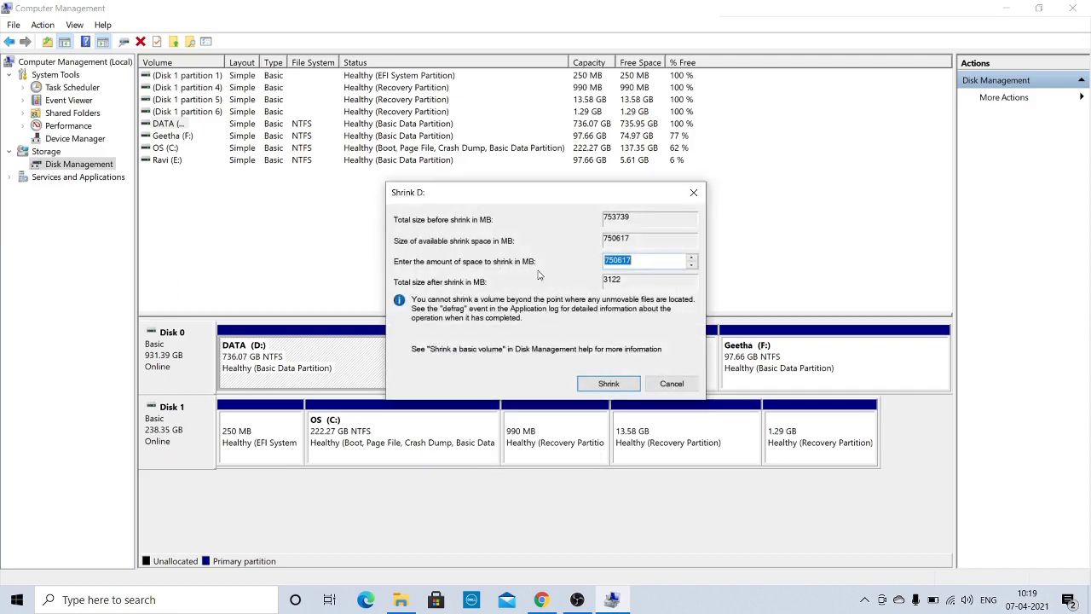
type("50000")
left_click(609, 383)
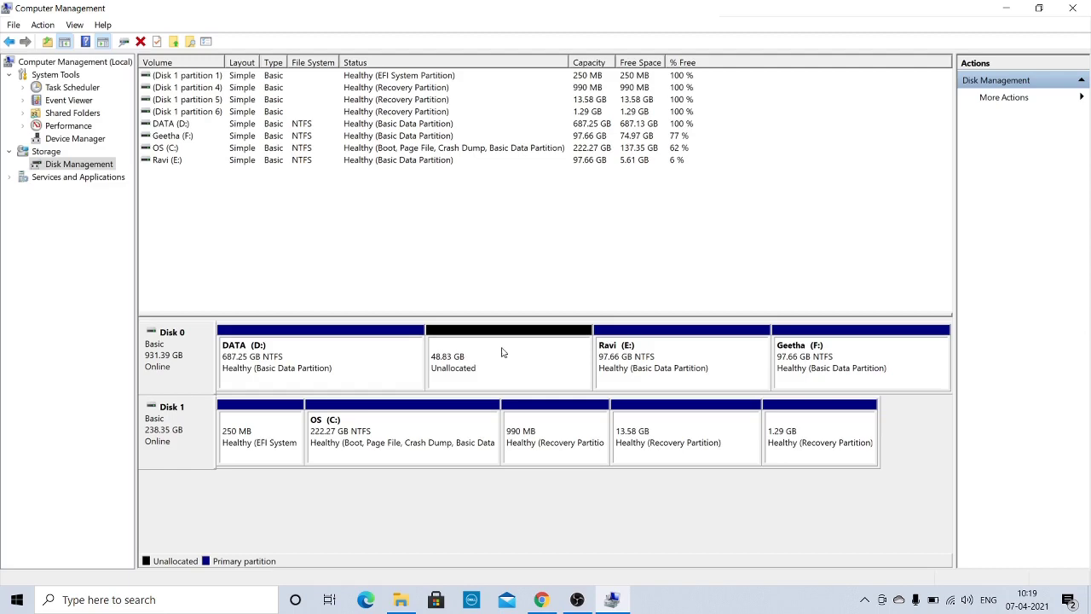
Switch to File Explorer and check the size of the DATA (D:) drive under This PC
left_click(1005, 11)
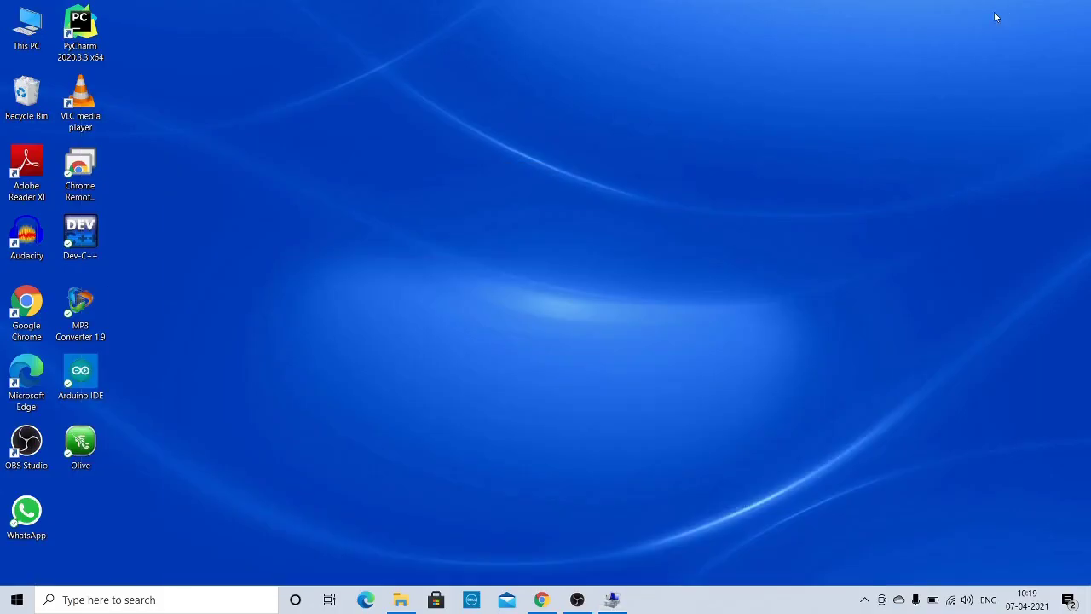
double_click(38, 25)
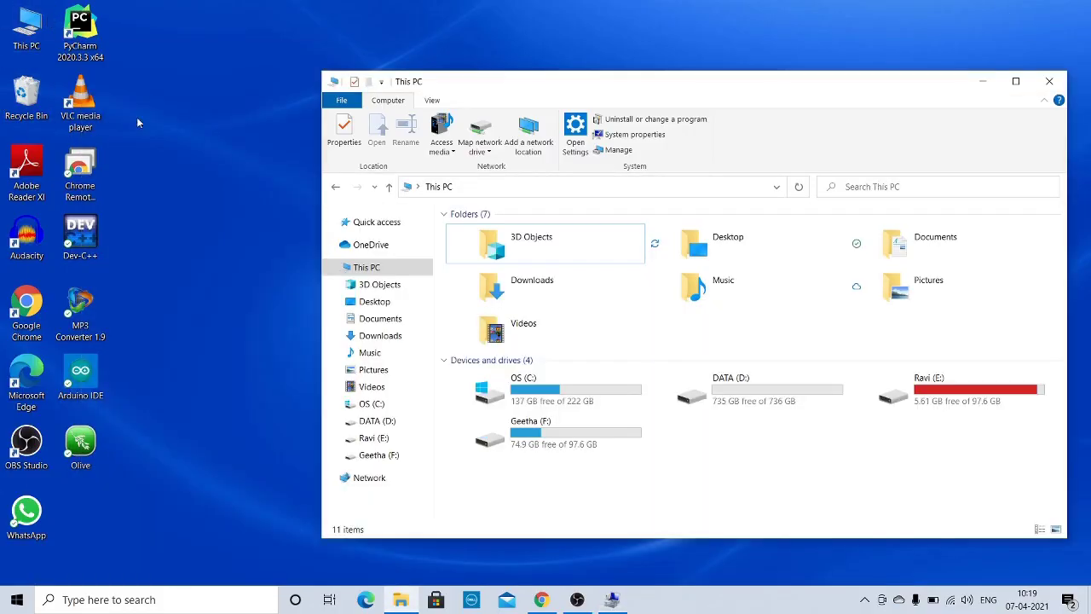
left_click(1013, 81)
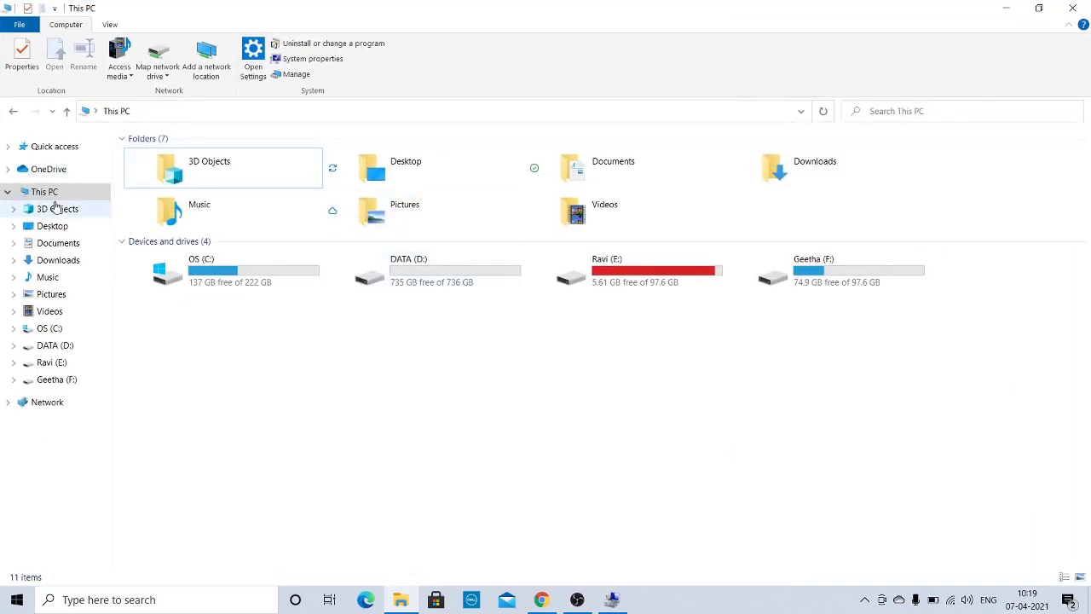
left_click(71, 172)
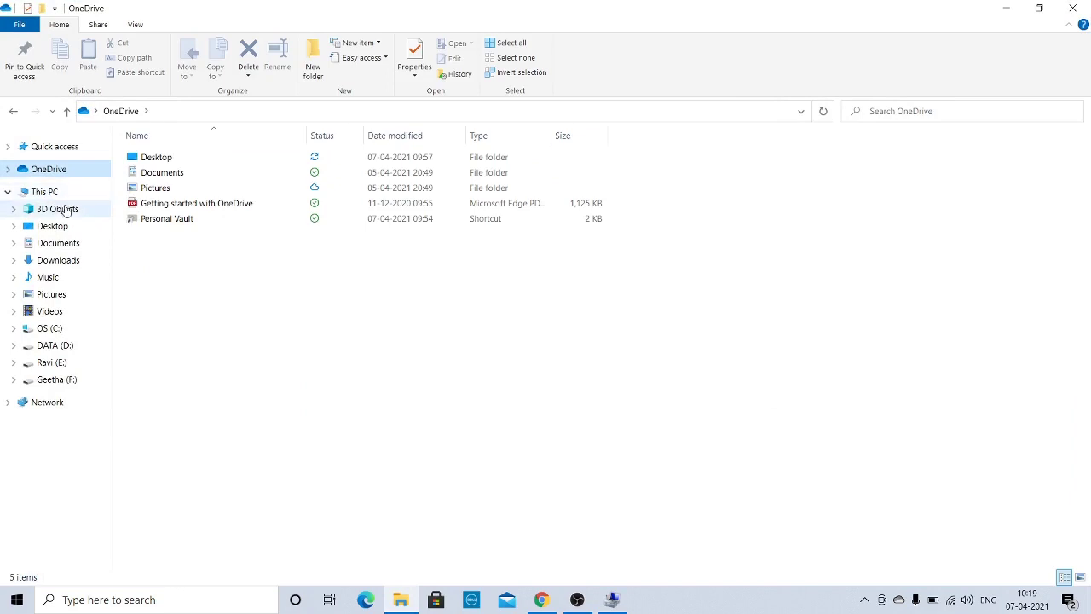
left_click(70, 191)
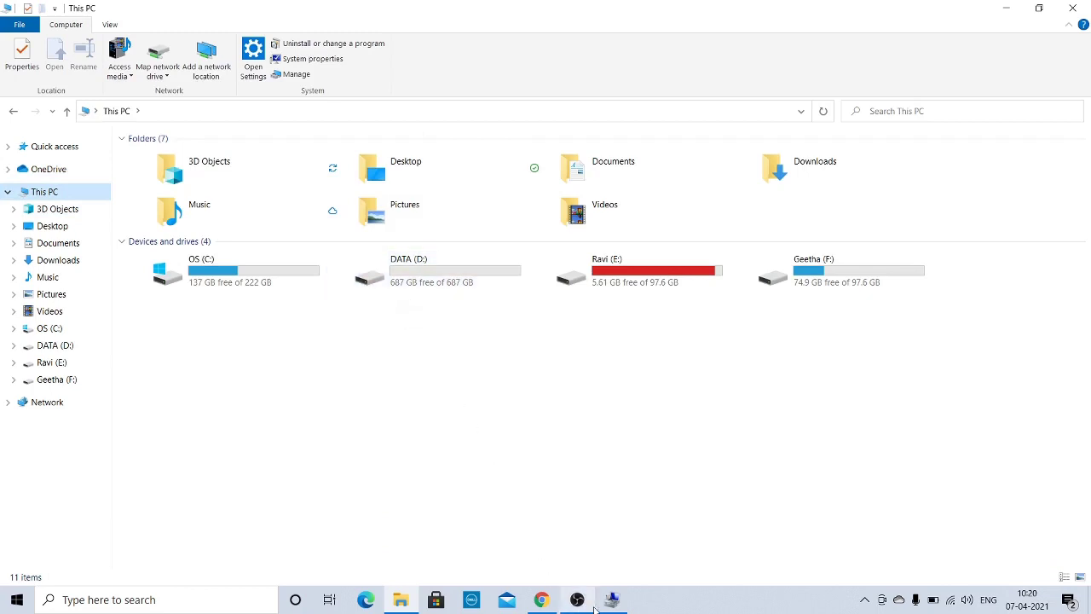
Switch to Disk Management and start a new simple volume in the unallocated space on Disk 0, proceeding to the volume size
mouse_move(601, 605)
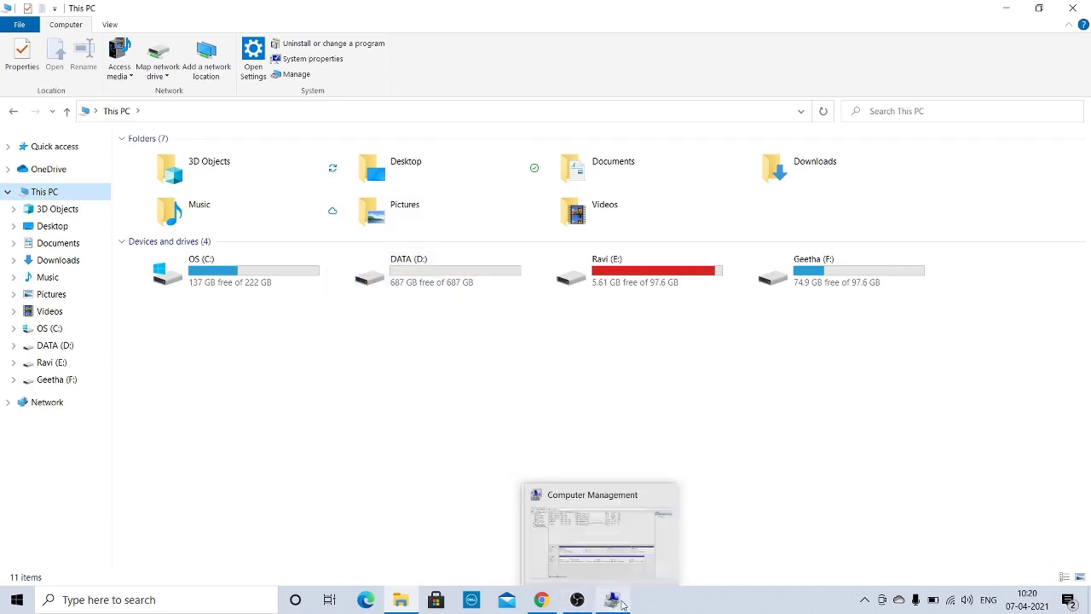
left_click(622, 605)
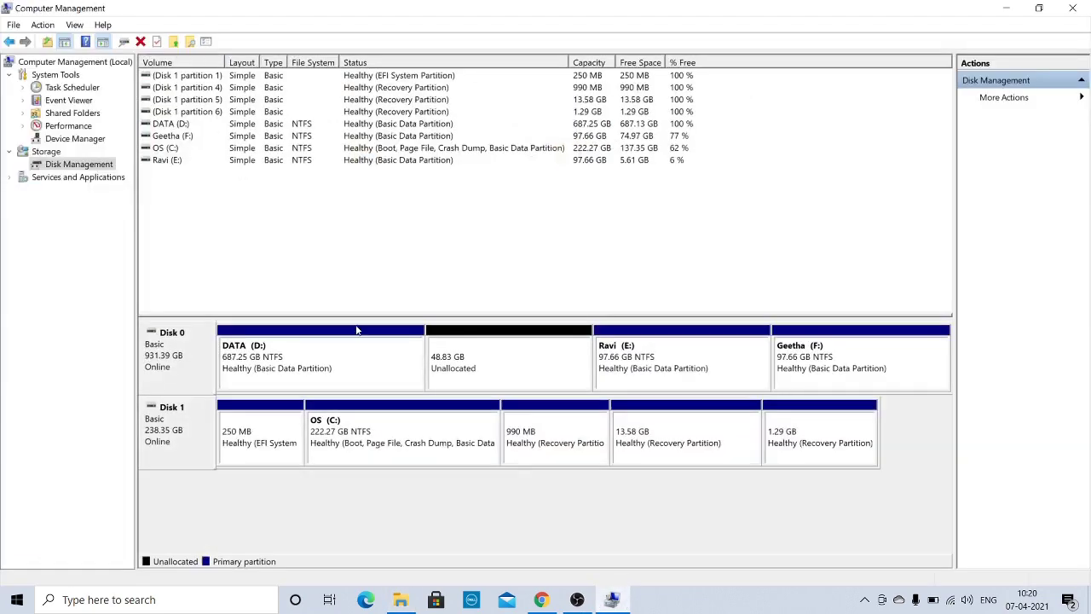
right_click(487, 358)
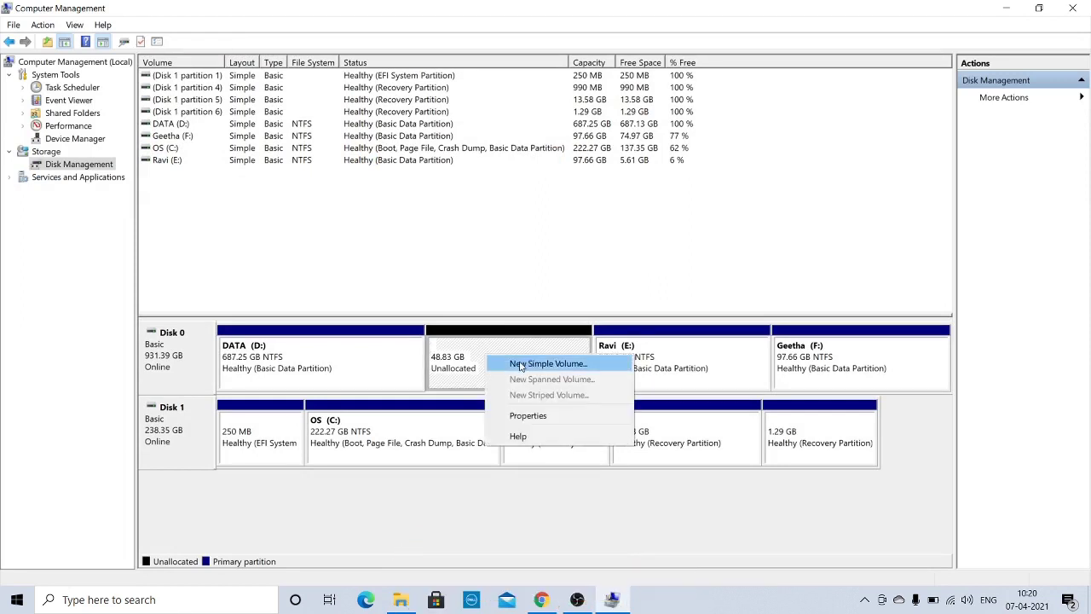
left_click(520, 365)
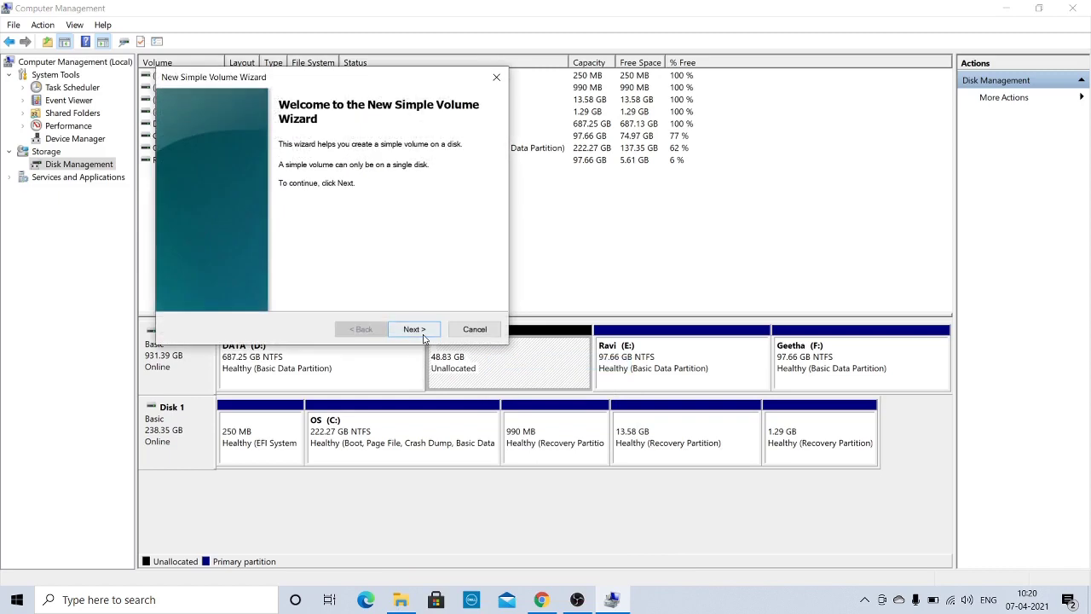
left_click(420, 336)
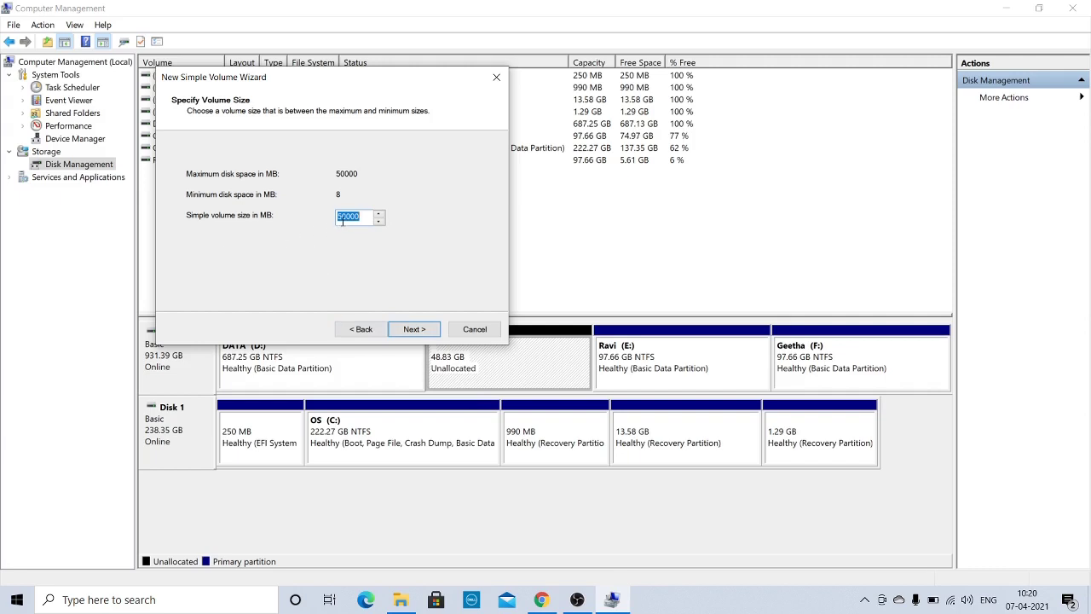
Switch to Chrome to check the conversion of 50 gigabytes to megabytes, and return to the New Simple Volume Wizard
left_click(542, 600)
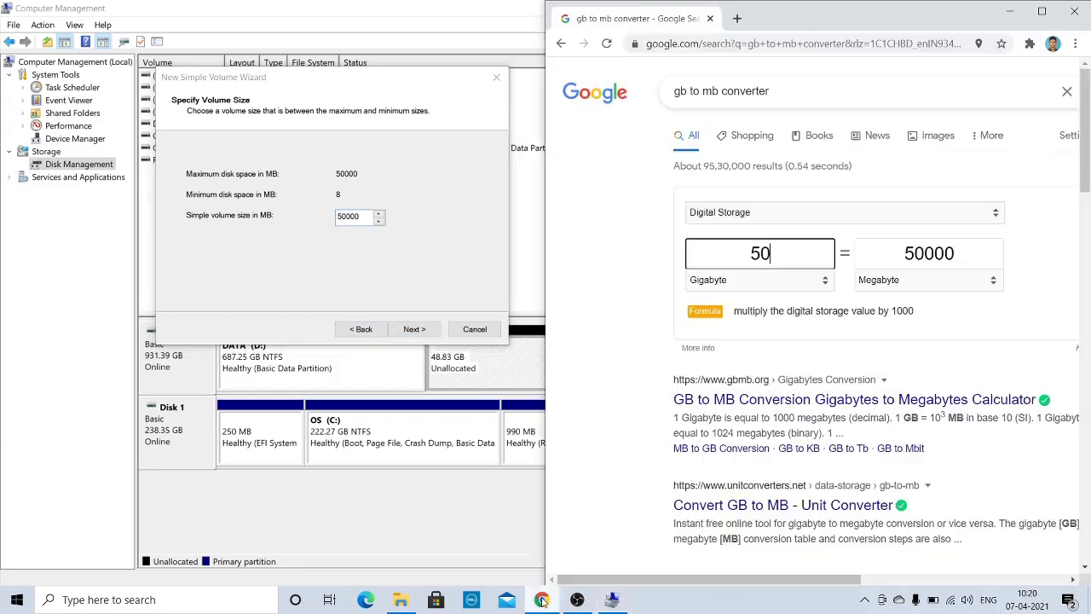
left_click(833, 264)
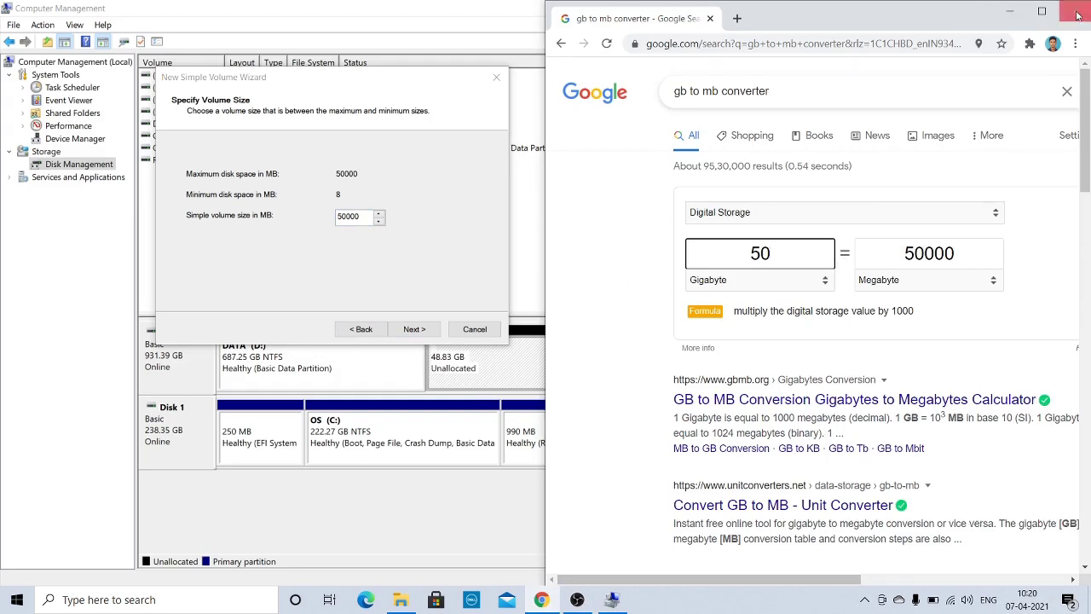
left_click(1022, 13)
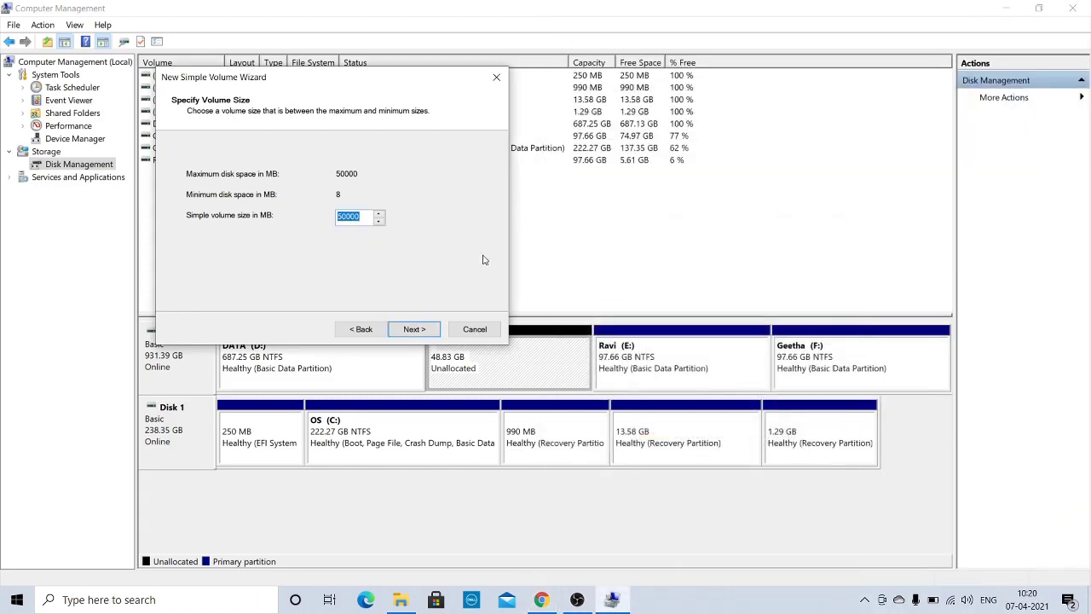
Create the 50000 MB simple volume with drive letter G, quick-formatted as NTFS with the label New Volume
left_click(416, 331)
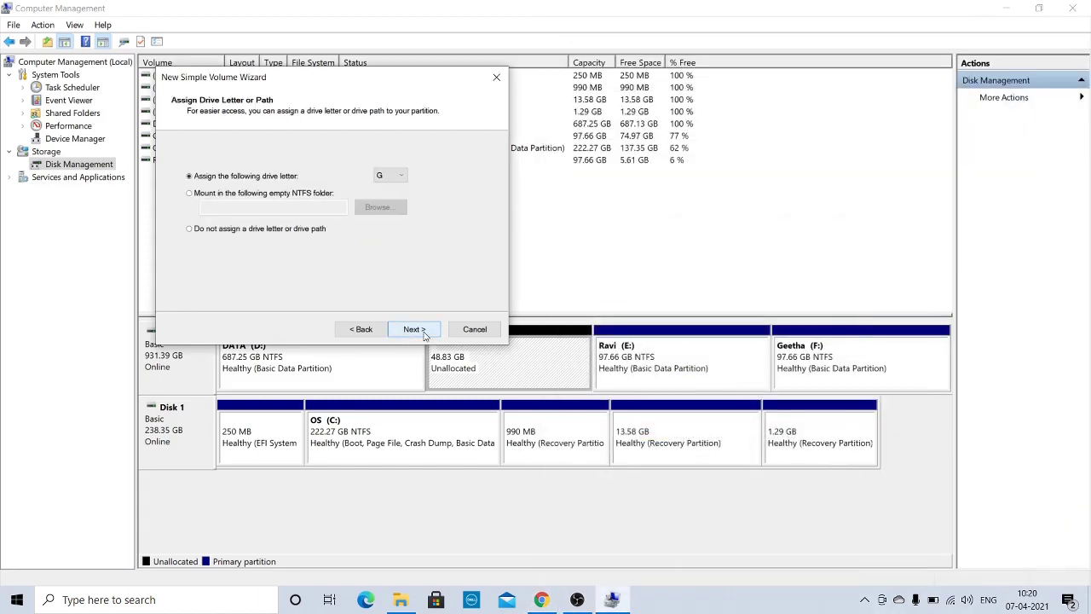
left_click(406, 180)
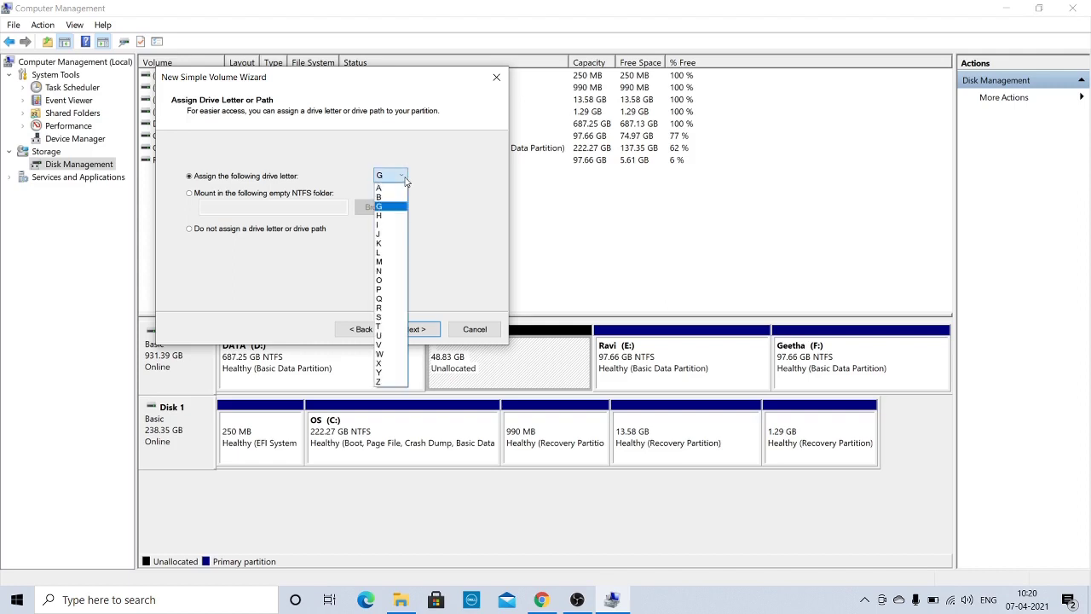
left_click(405, 180)
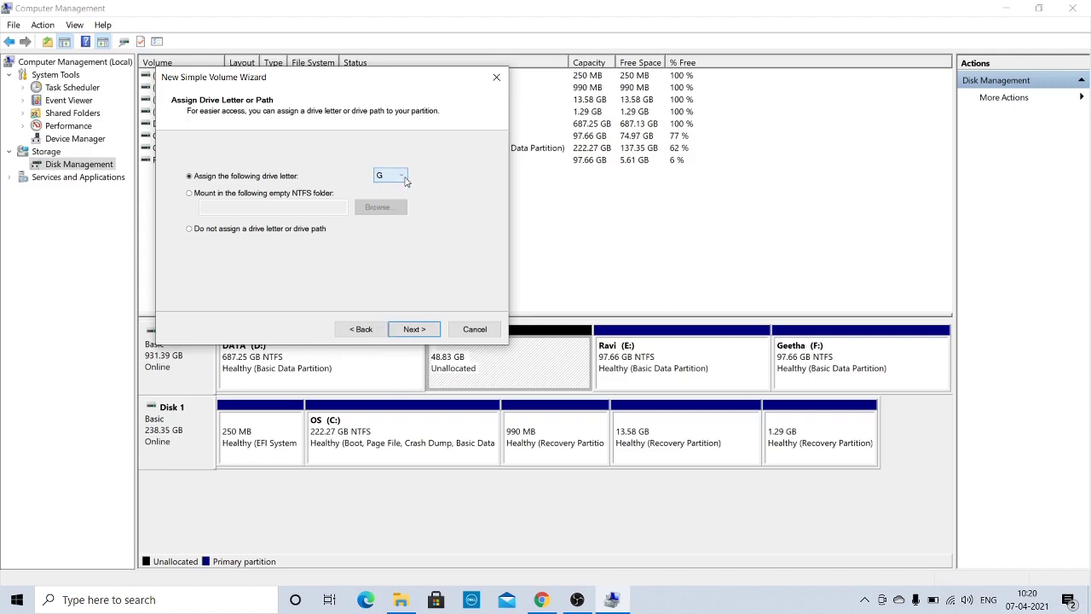
left_click(418, 331)
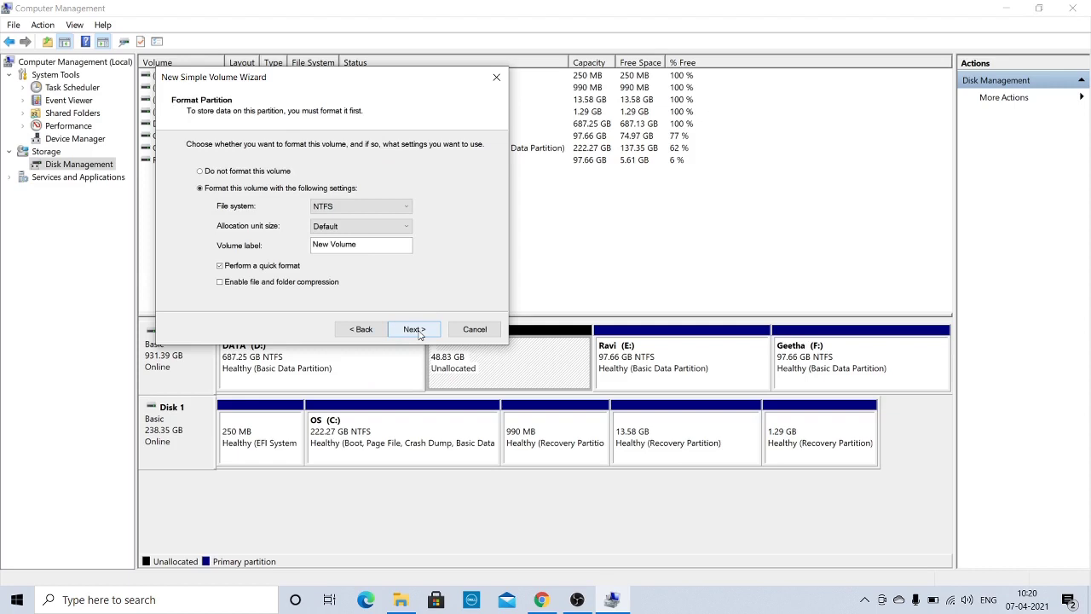
left_click(418, 331)
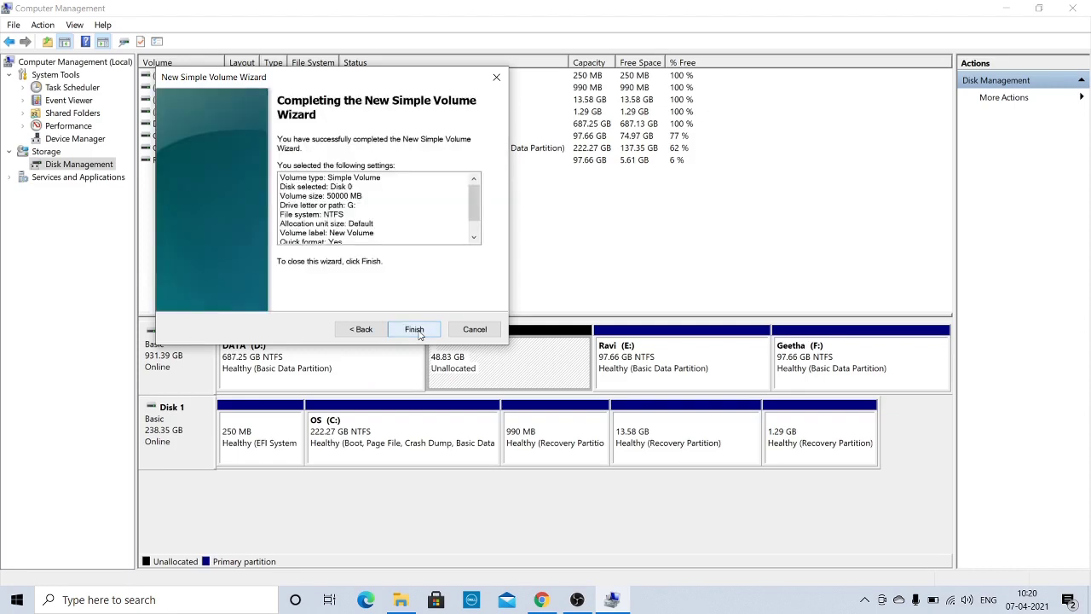
scroll(347, 196, "down", 2)
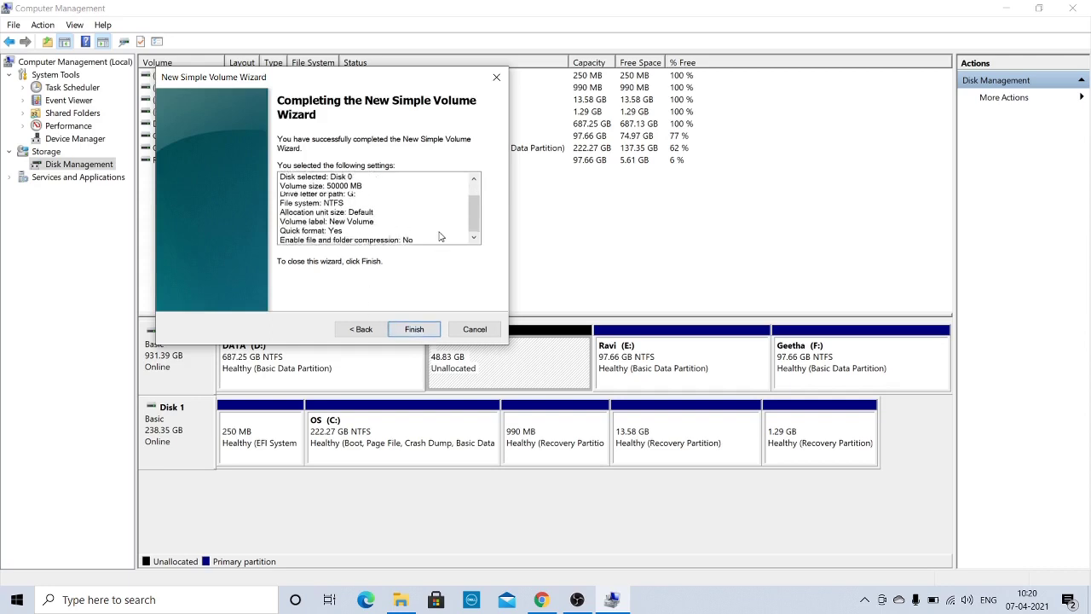
scroll(346, 197, "up", 1)
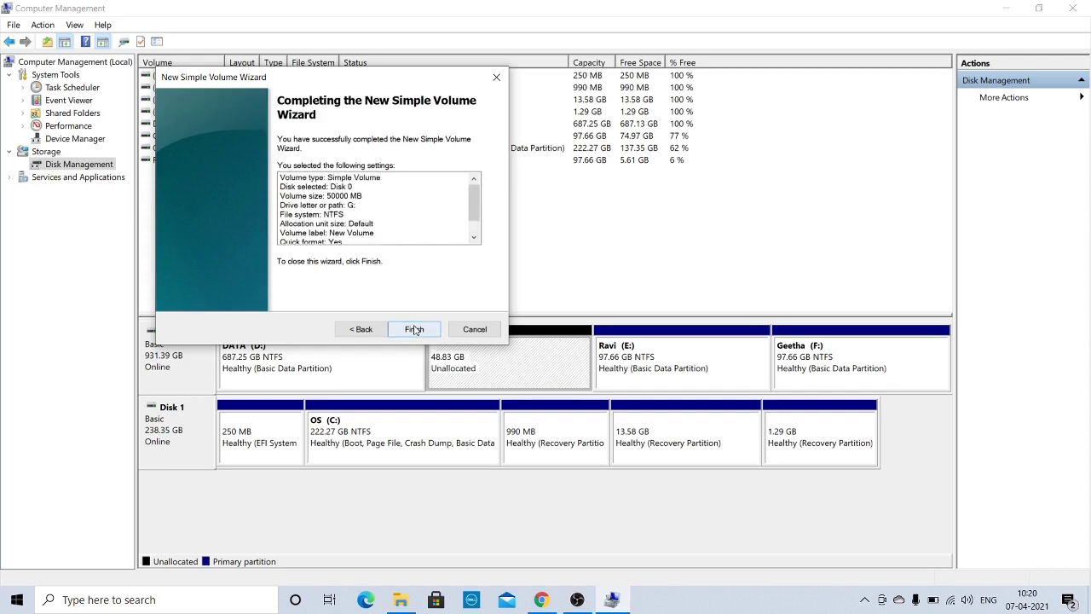
left_click(415, 330)
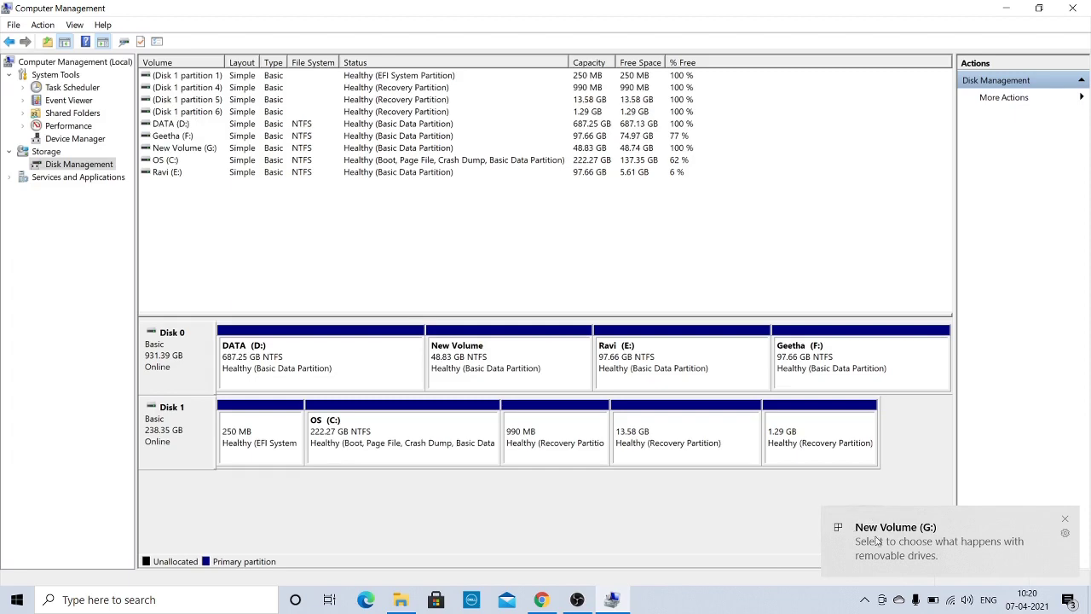
Switch to File Explorer to check New Volume (G:) under This PC, and return to Disk Management
left_click(1007, 9)
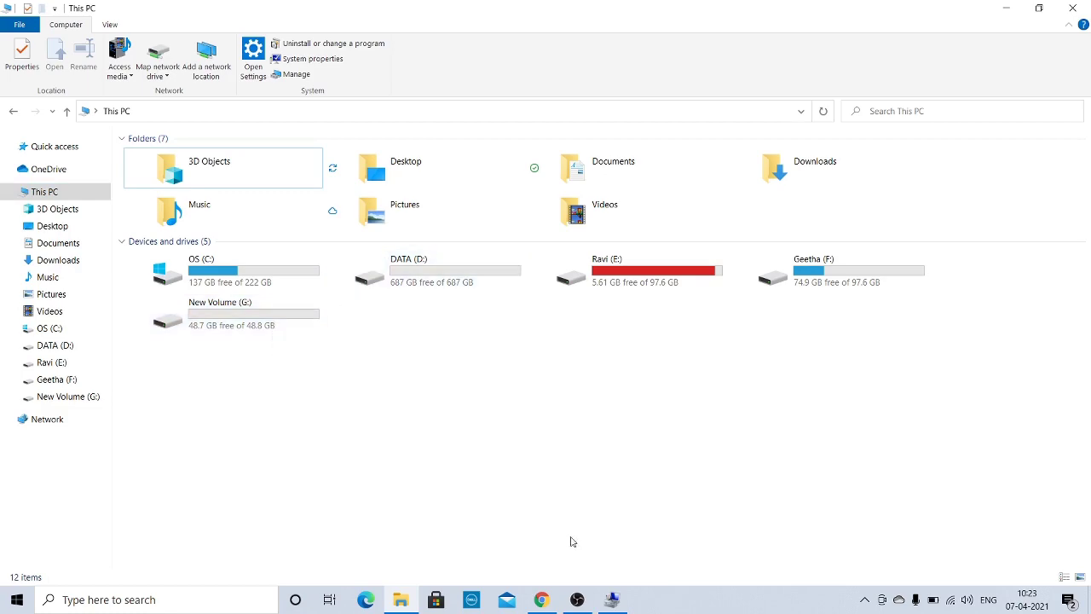
left_click(622, 606)
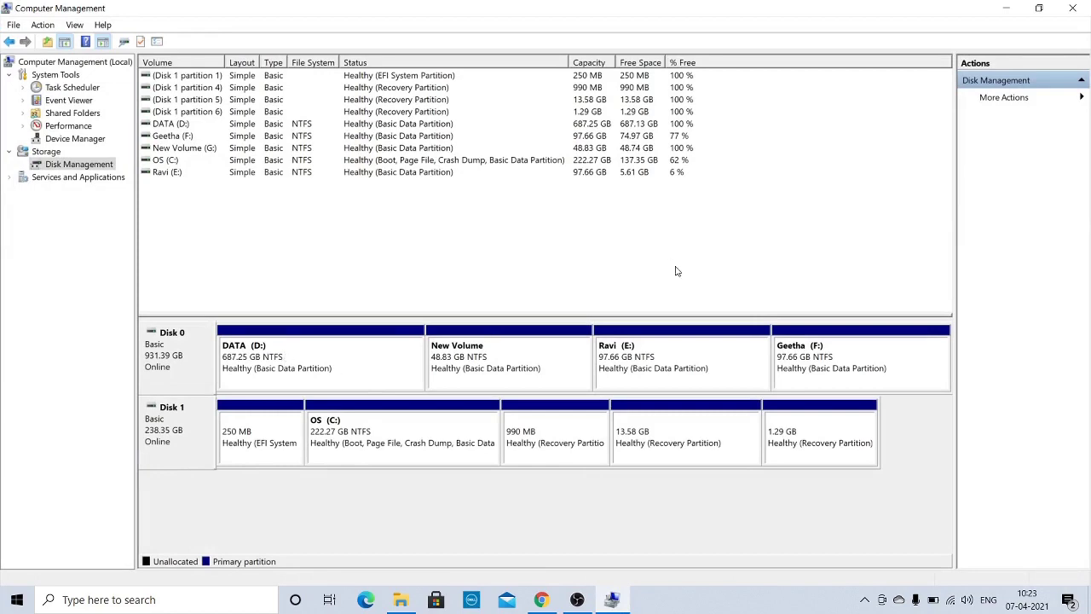
left_click(1073, 8)
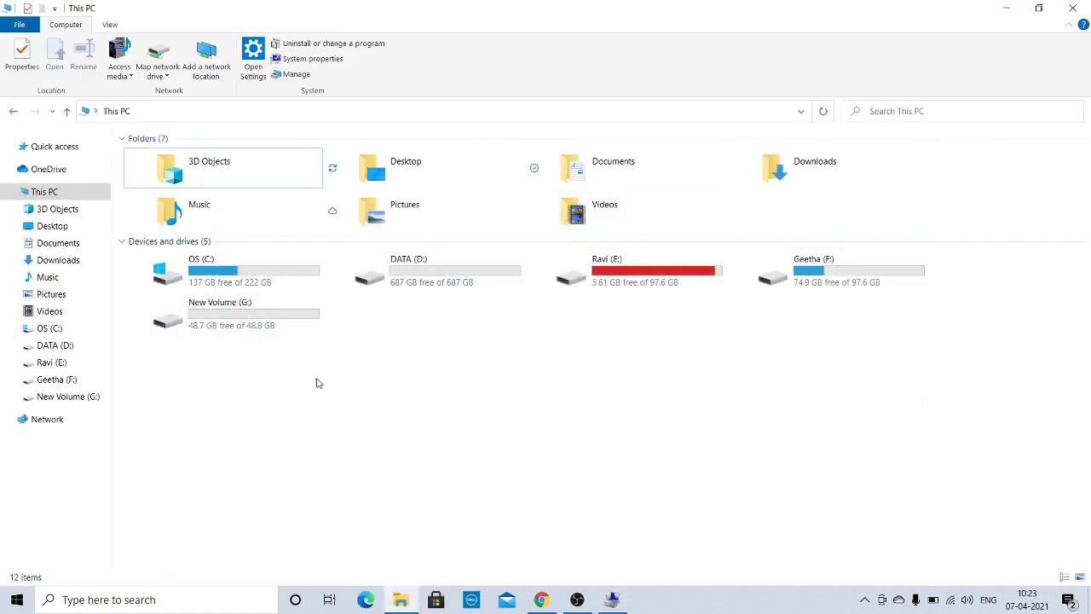
left_click(618, 601)
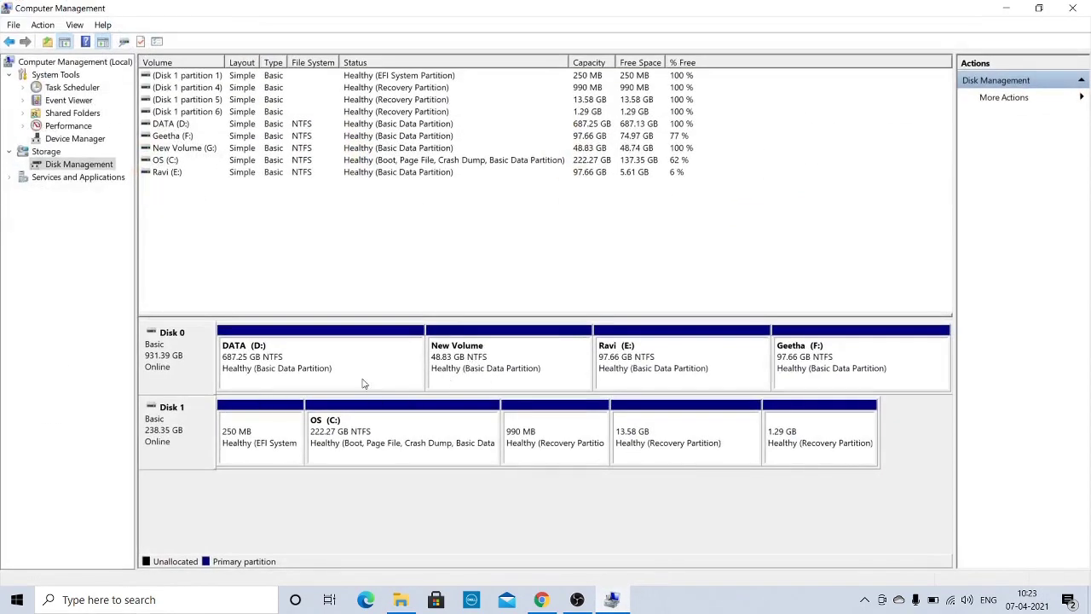
Delete the New Volume (G:) partition from Disk 0 and accept the erasure of its data
right_click(528, 367)
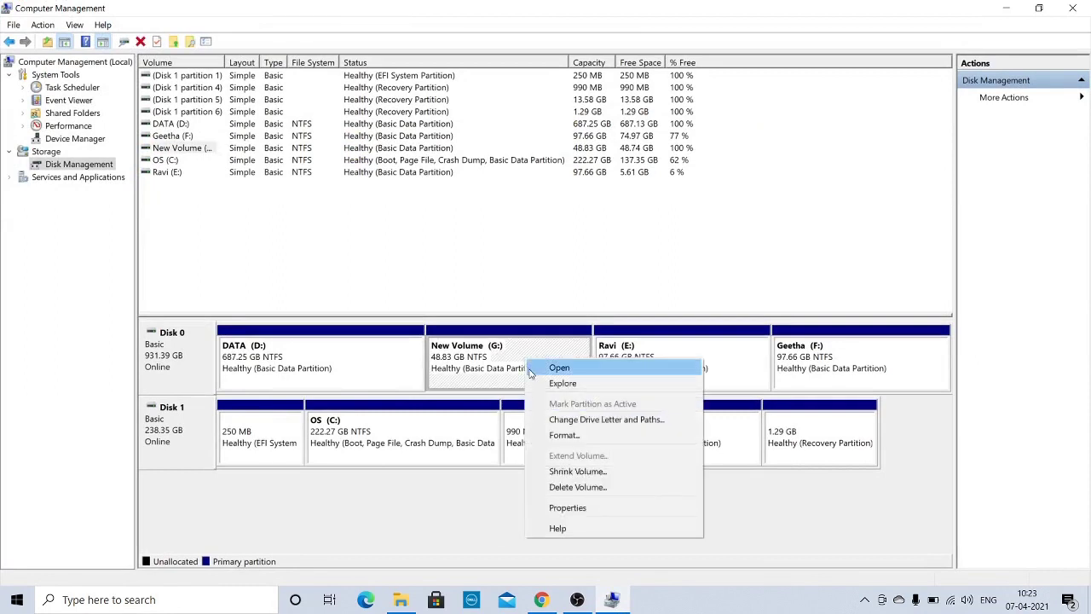
left_click(559, 489)
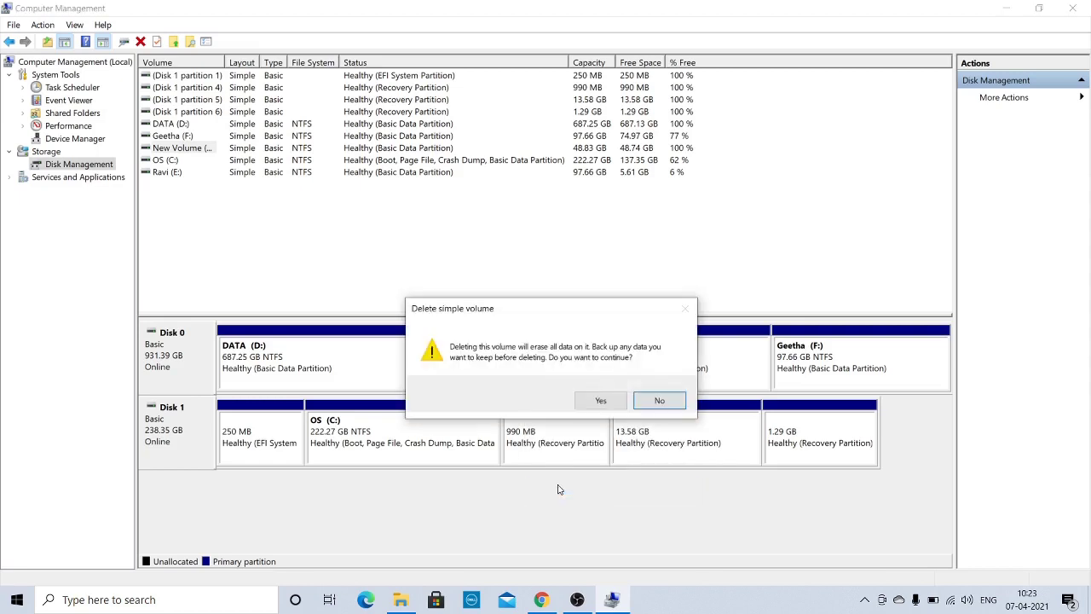
left_click(588, 401)
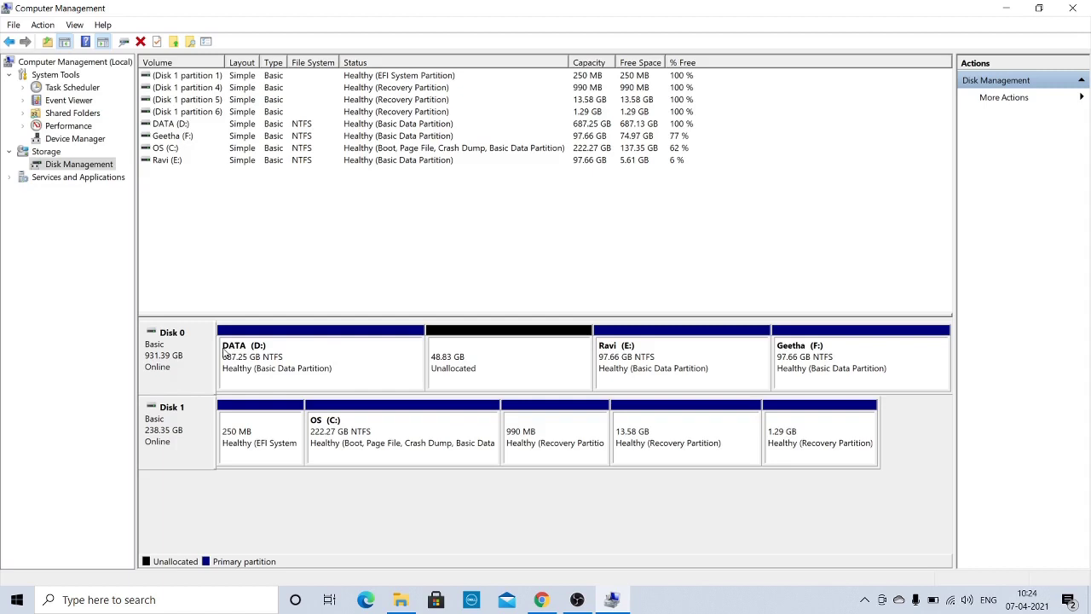
Extend the DATA (D:) volume by the 50000 MB of unallocated space on Disk 0
left_click(313, 358)
right_click(313, 358)
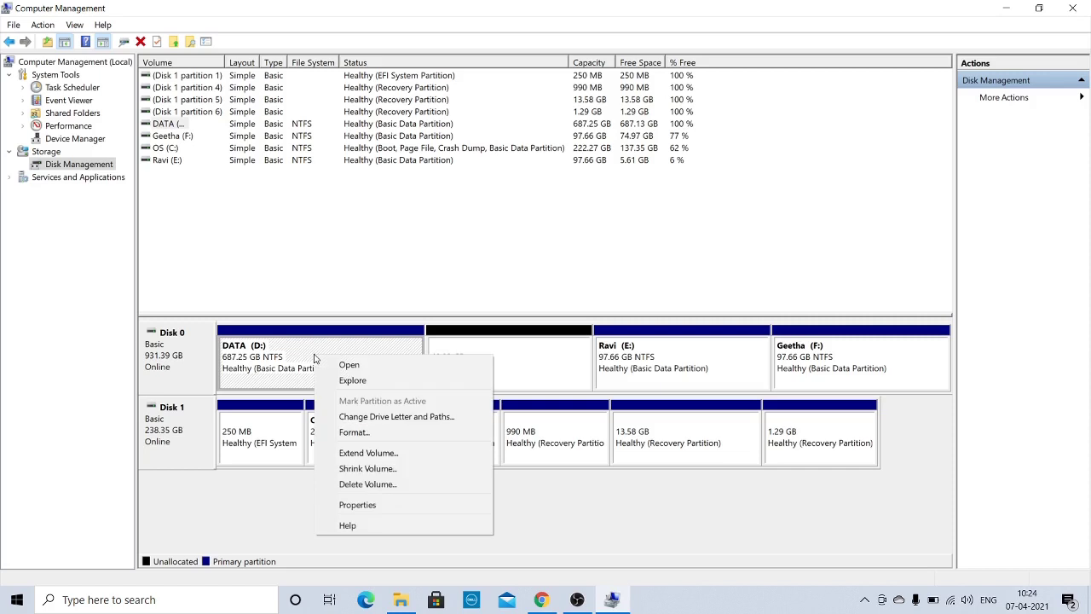
left_click(378, 457)
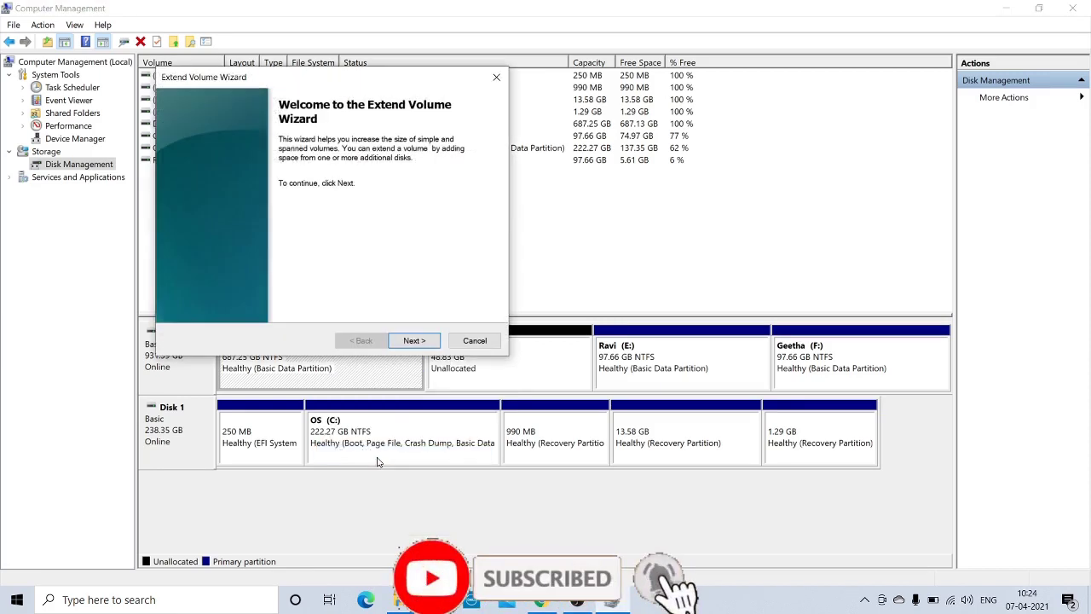
left_click(414, 341)
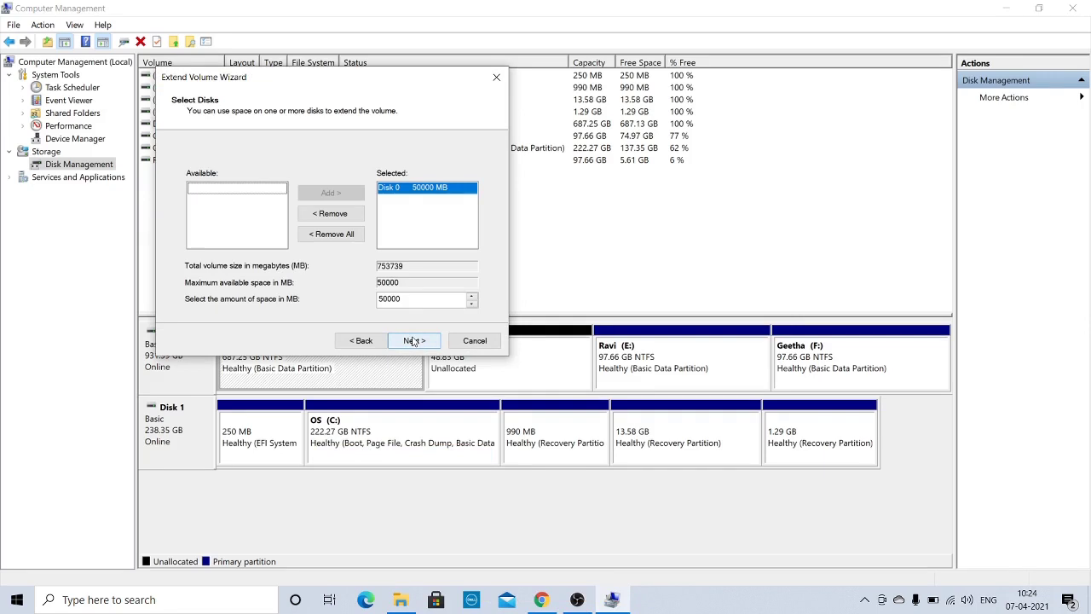
left_click(414, 341)
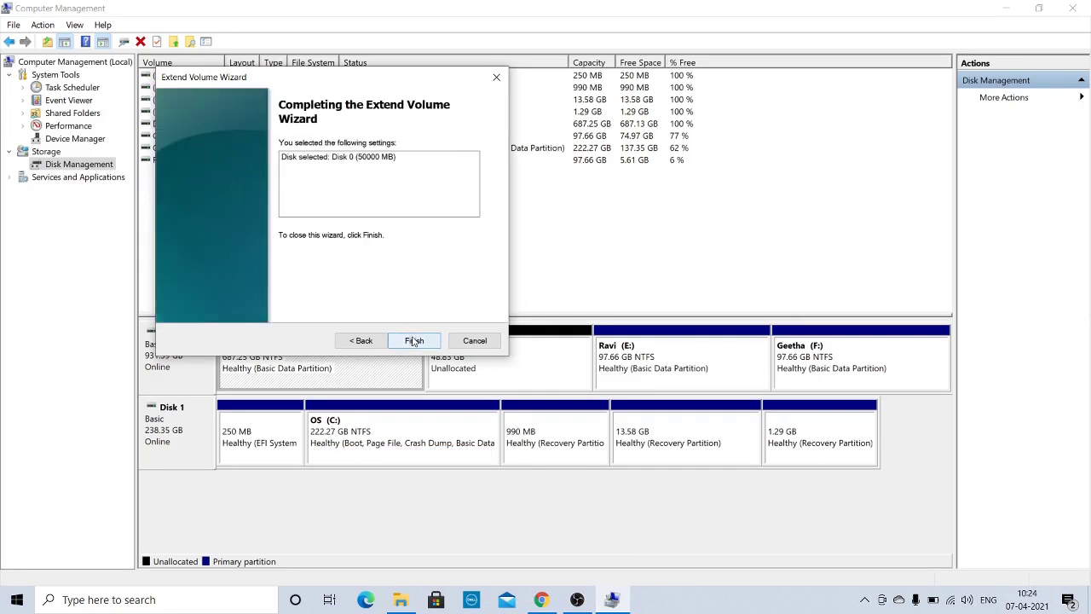
left_click(415, 341)
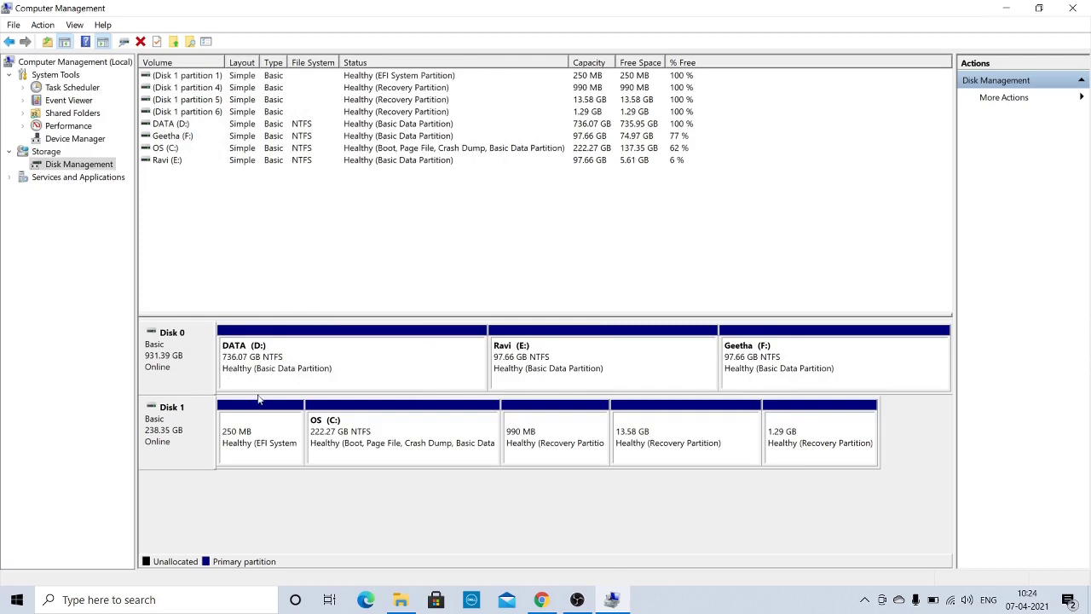
Switch to File Explorer to check the size and contents of the DATA (D:) drive, and minimize the window
left_click(1008, 9)
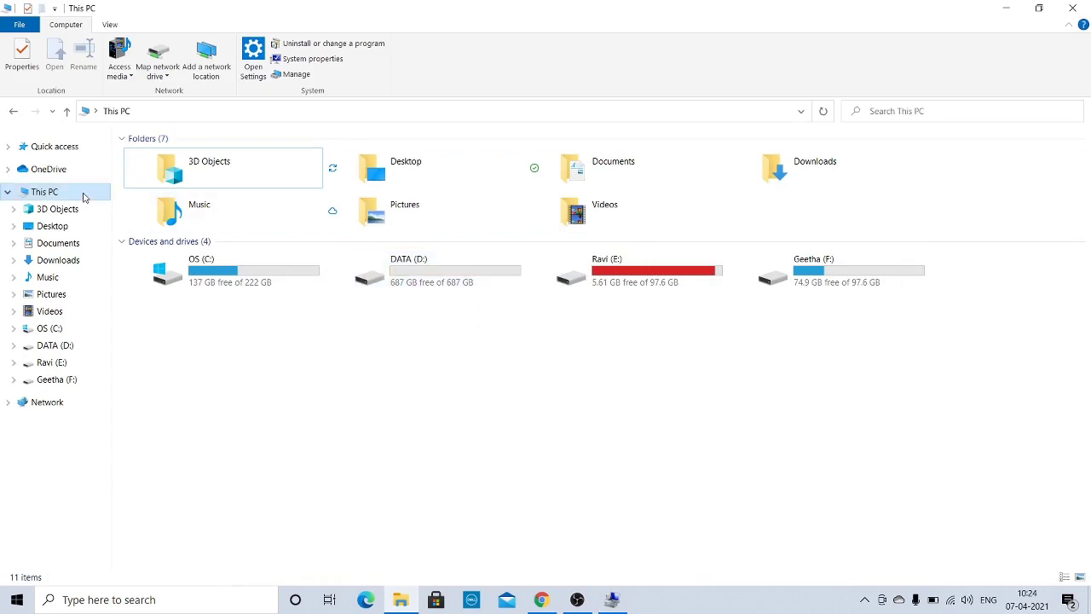
left_click(79, 196)
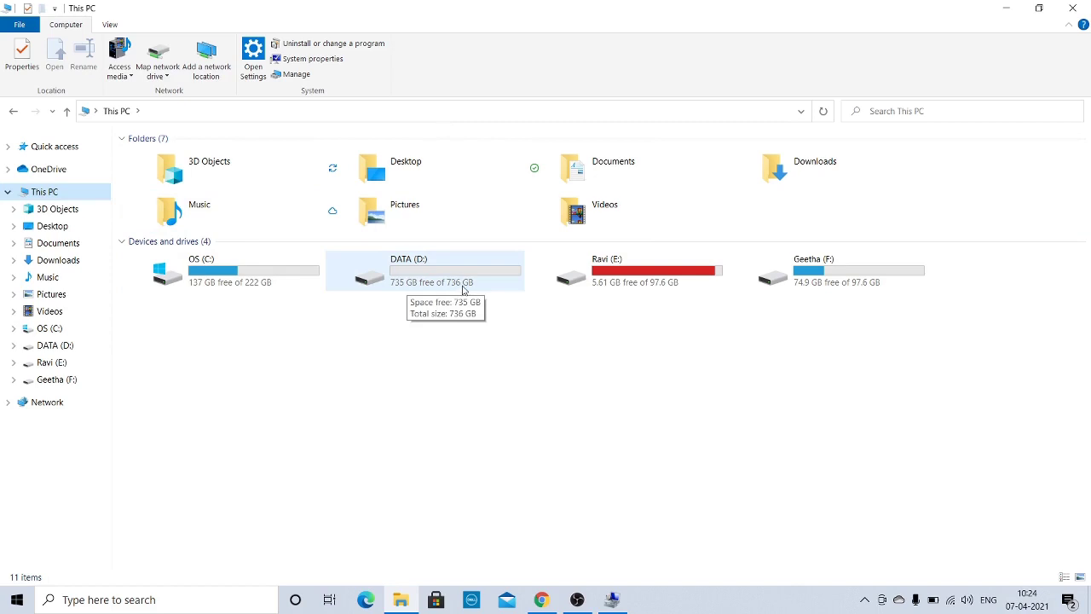
left_click(433, 282)
double_click(434, 282)
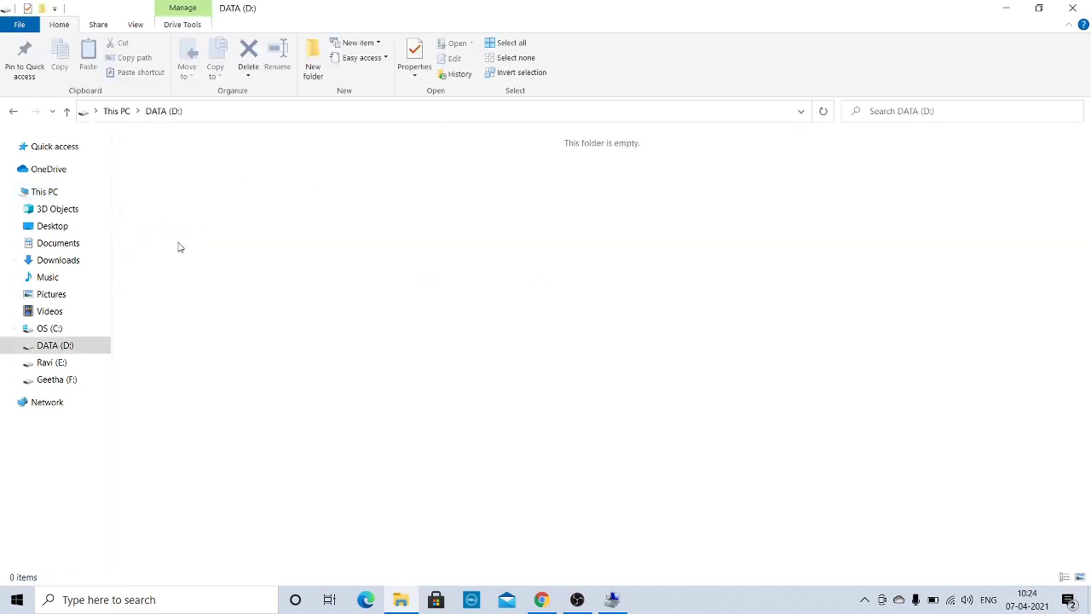
left_click(34, 110)
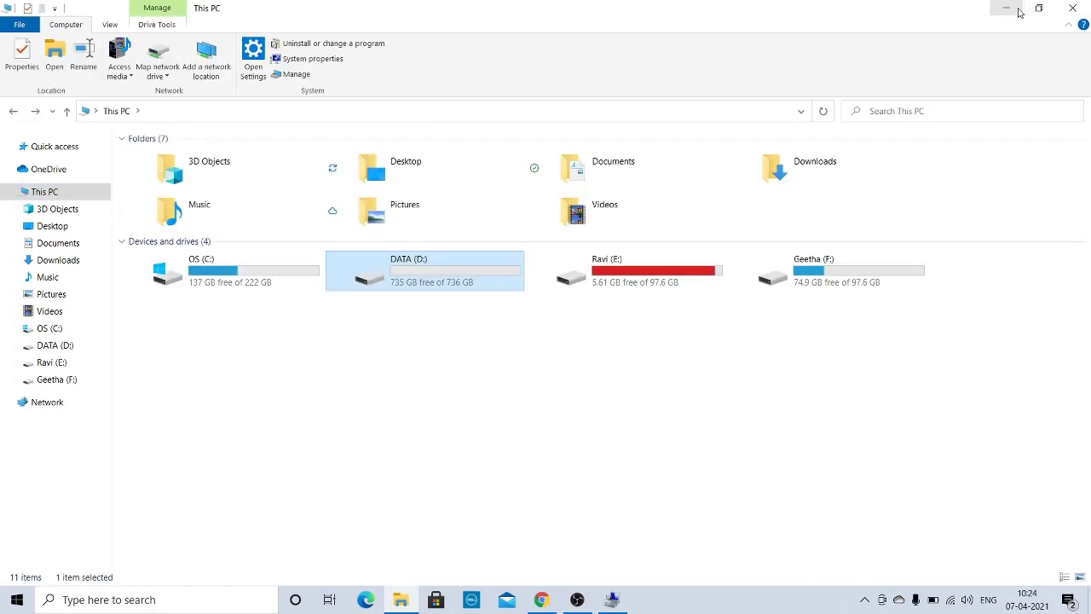
left_click(1010, 10)
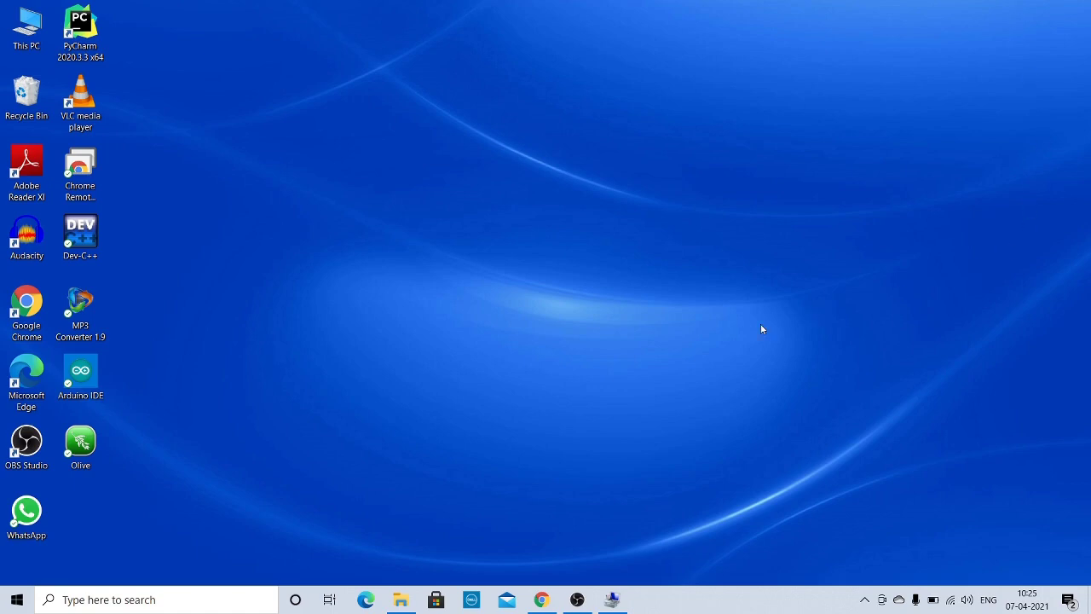
Review the actions available for DATA (D:) in Disk Management and the gigabyte-to-megabyte conversion in Chrome
left_click(613, 599)
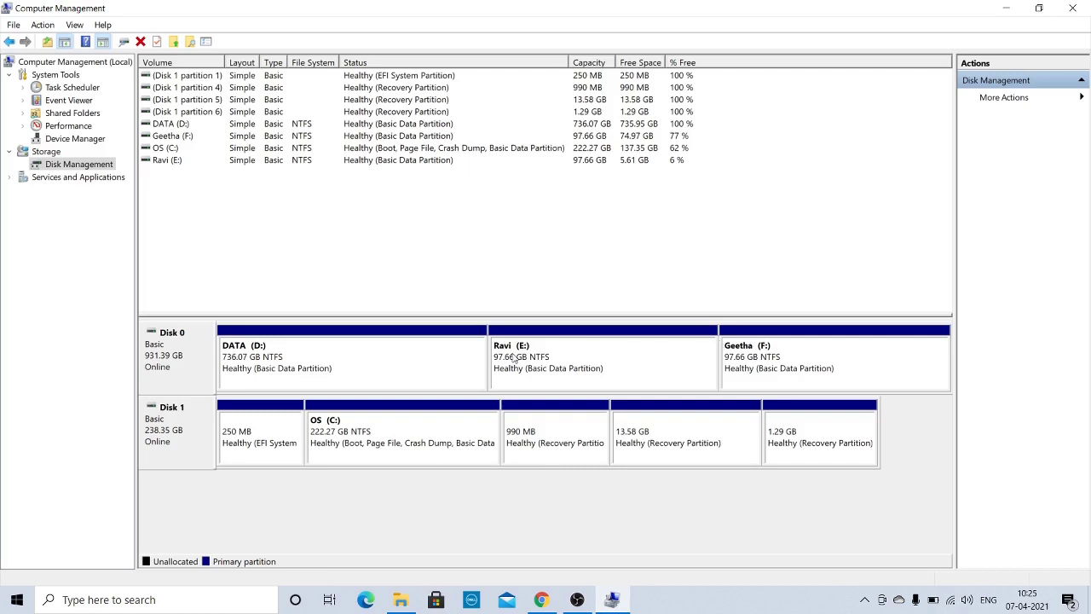
right_click(439, 363)
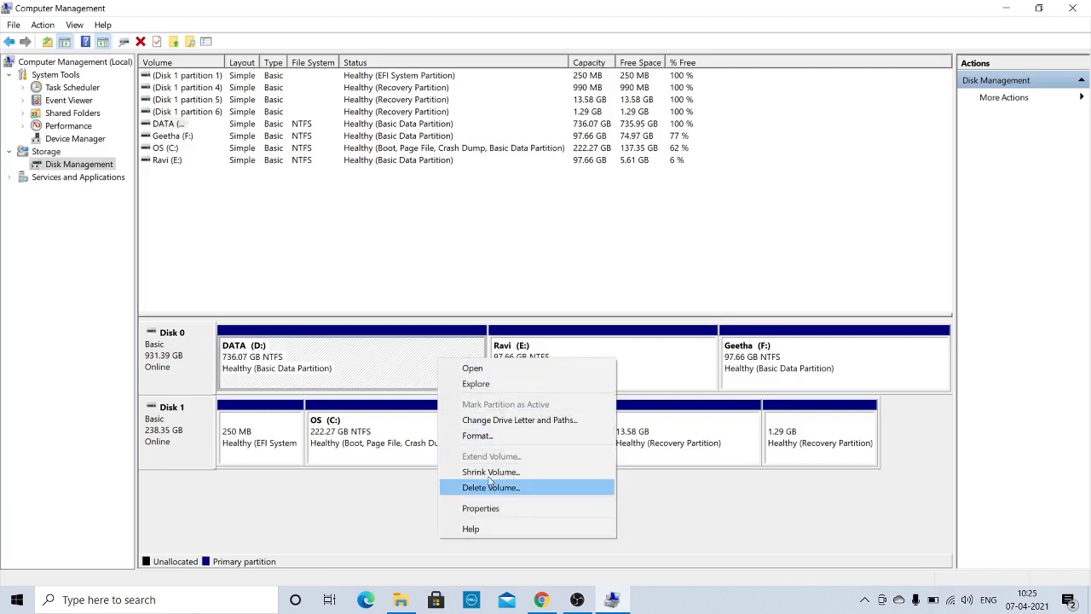
left_click(542, 599)
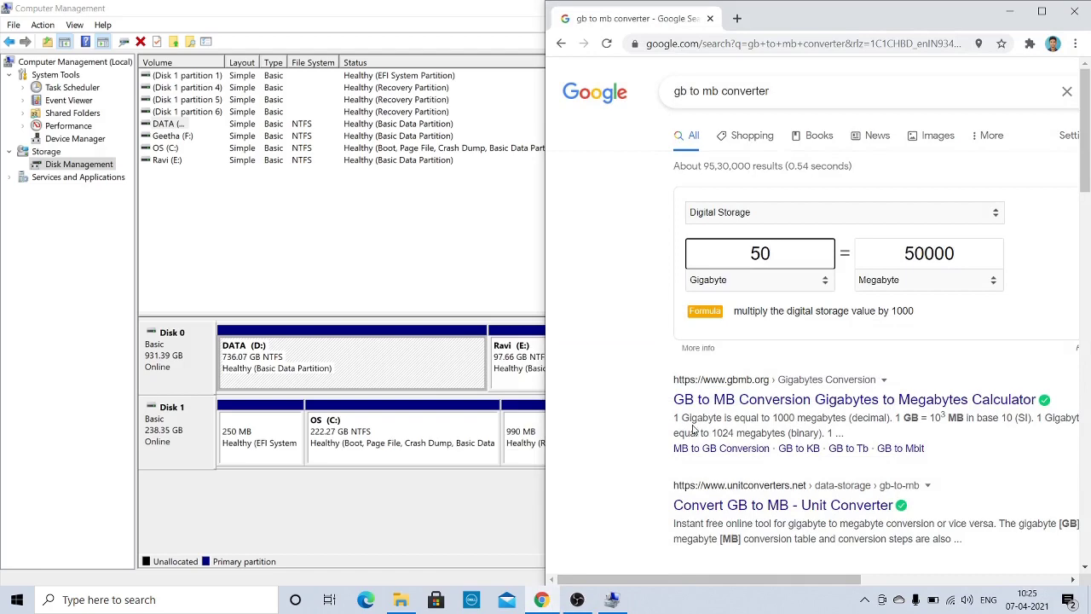
left_click(1013, 10)
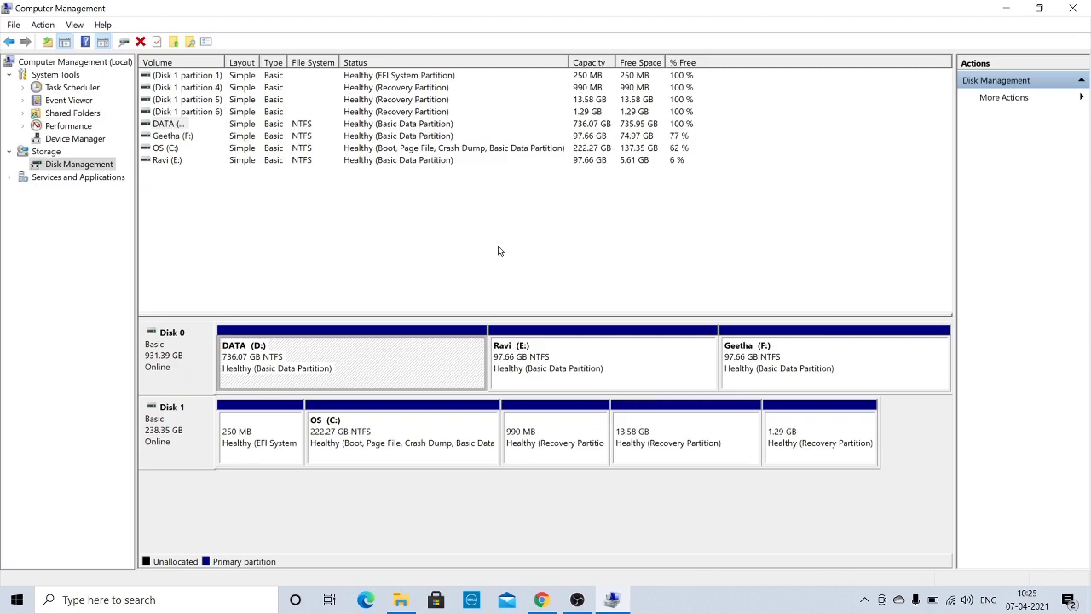
Minimize and restore Disk Management, and show the available actions for the DATA (D:) volume again
left_click(1007, 8)
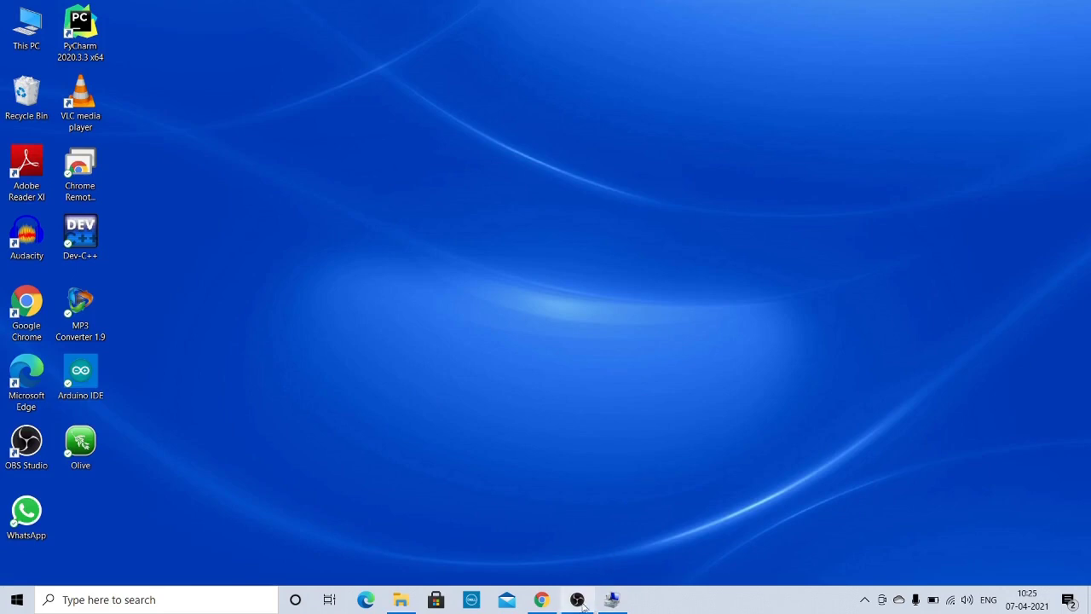
left_click(612, 599)
right_click(409, 341)
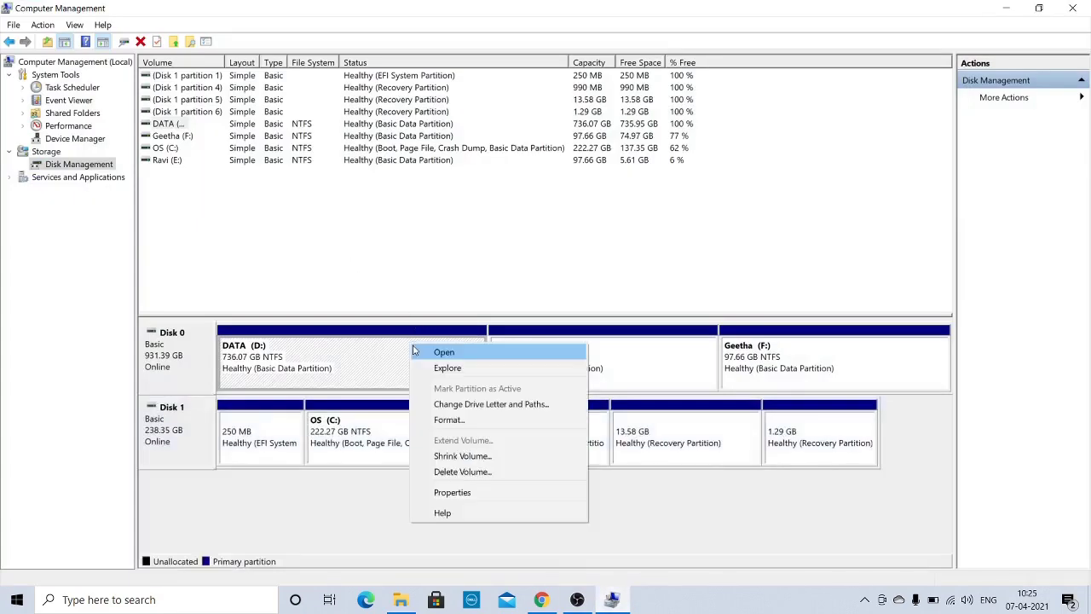